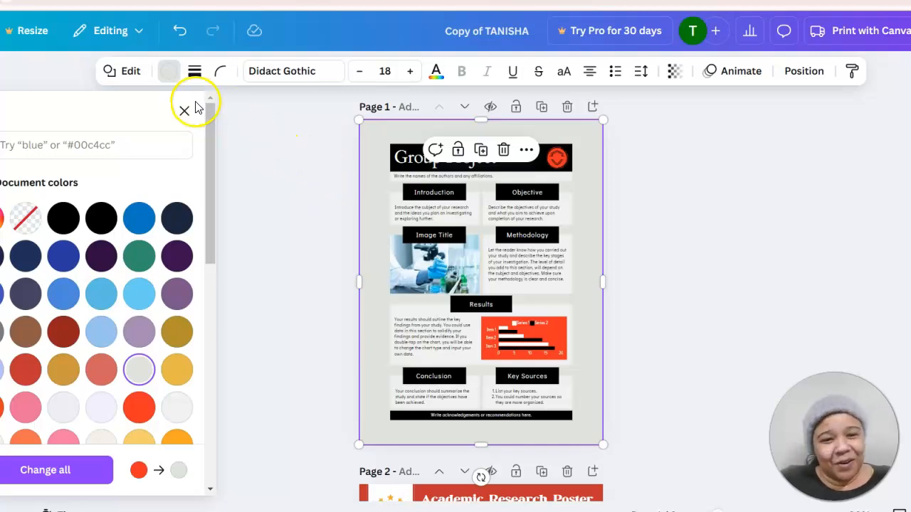
Change the background colour of the page 1 poster to the pink in the document colours
click(168, 74)
click(168, 74)
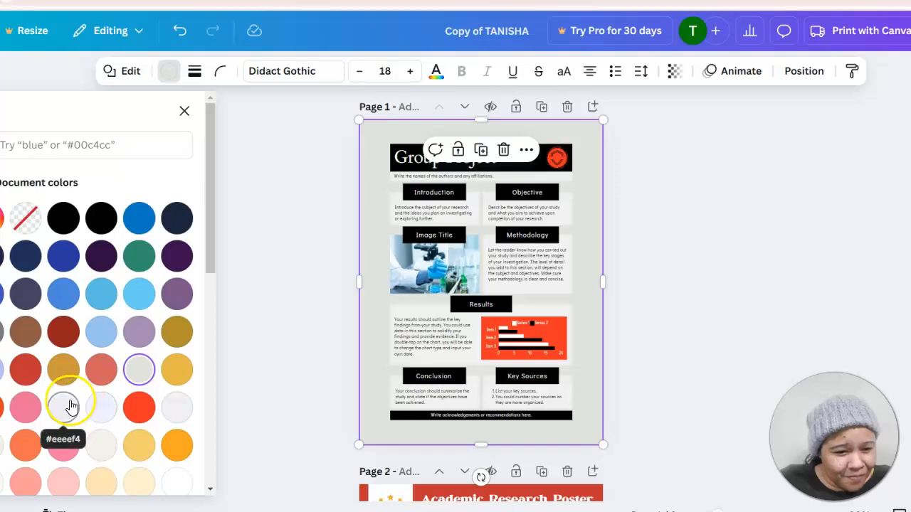
click(64, 443)
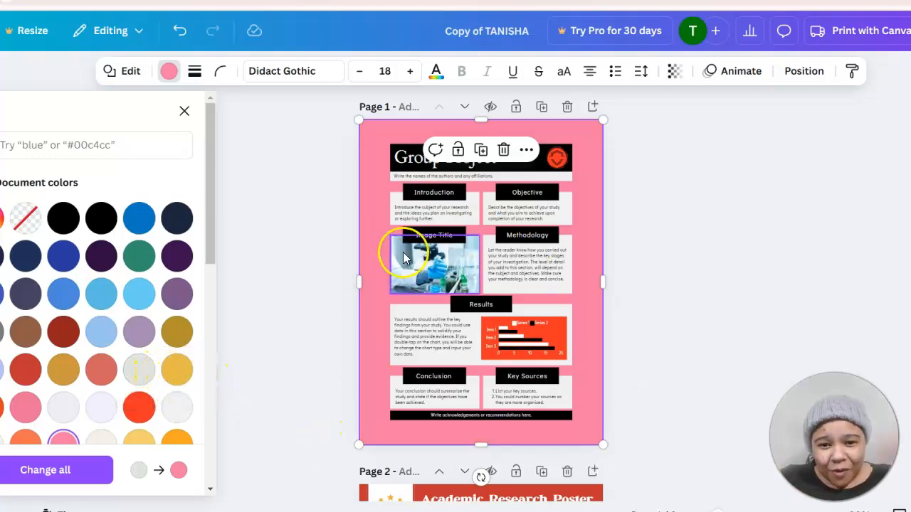
Replace the authors and affiliations line under the Group Project title with filler text
click(403, 176)
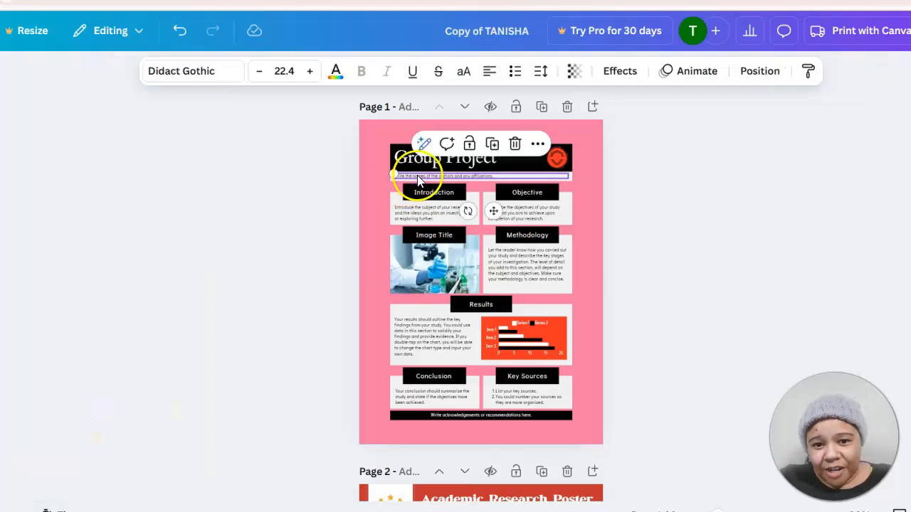
double_click(419, 177)
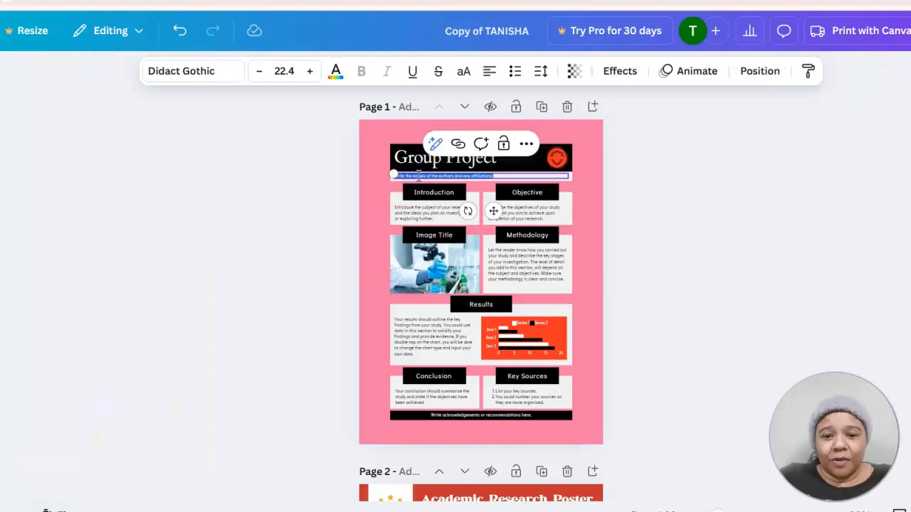
key(BackSpace)
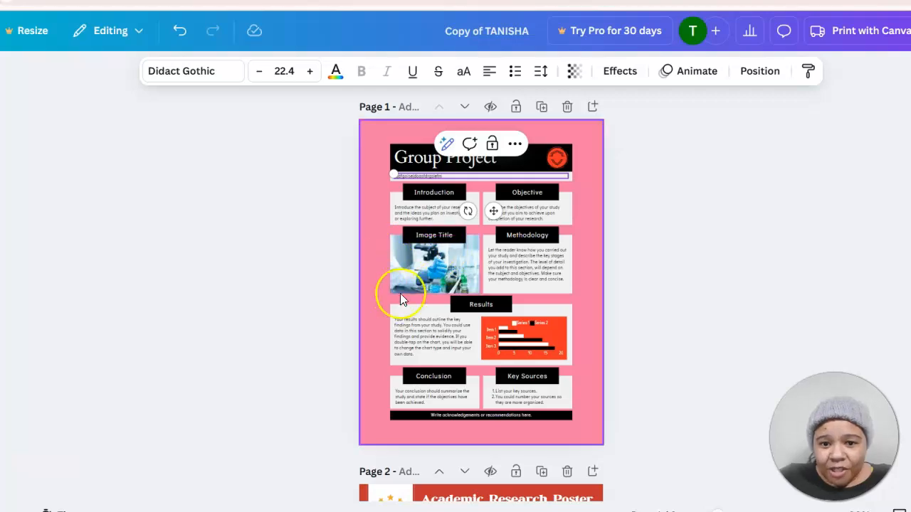
click(449, 276)
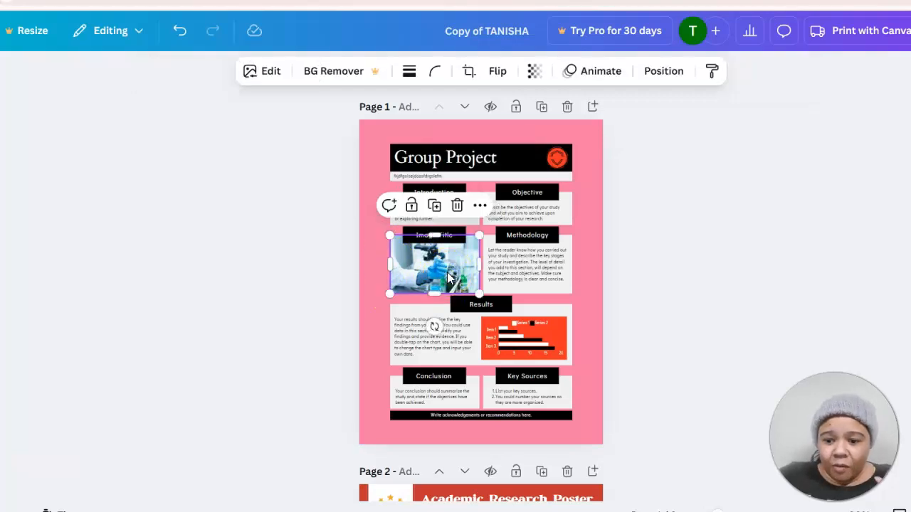
key(Delete)
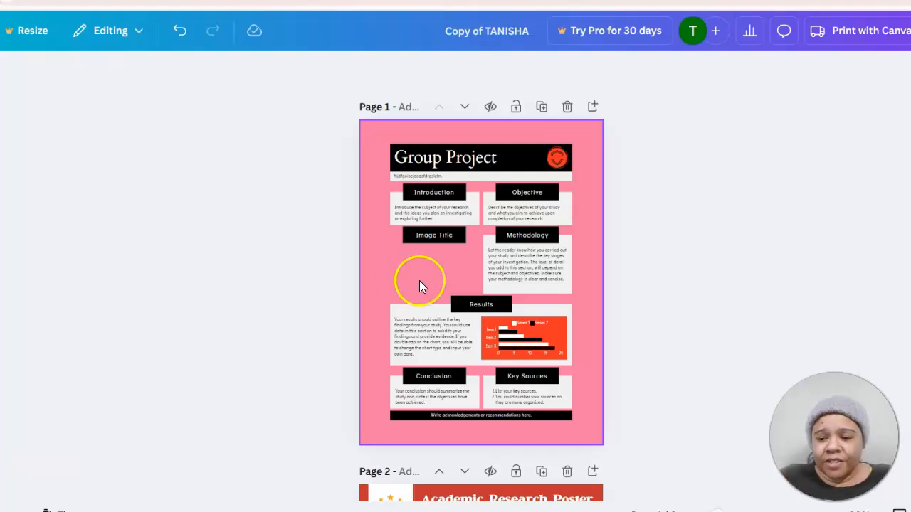
click(179, 40)
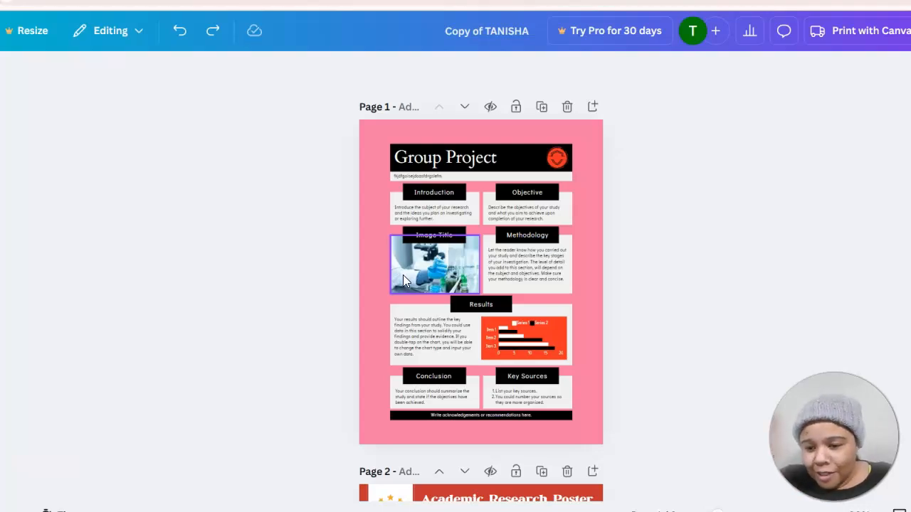
Delete the laboratory photo beneath the Image Title heading on page 1
key(Num_Lock)
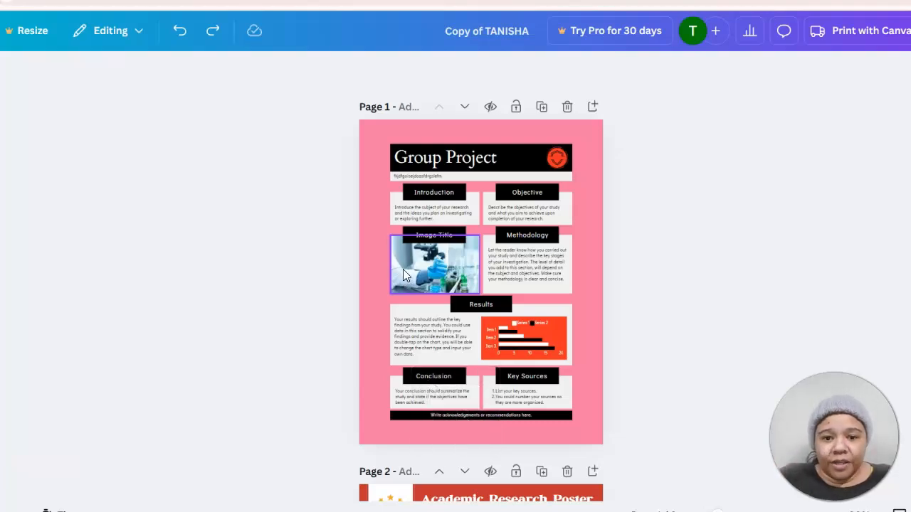
click(404, 269)
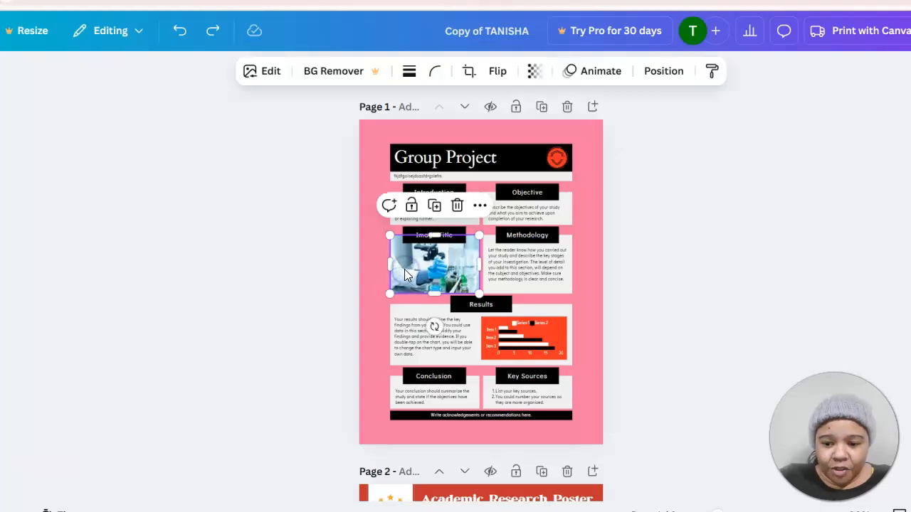
key(Delete)
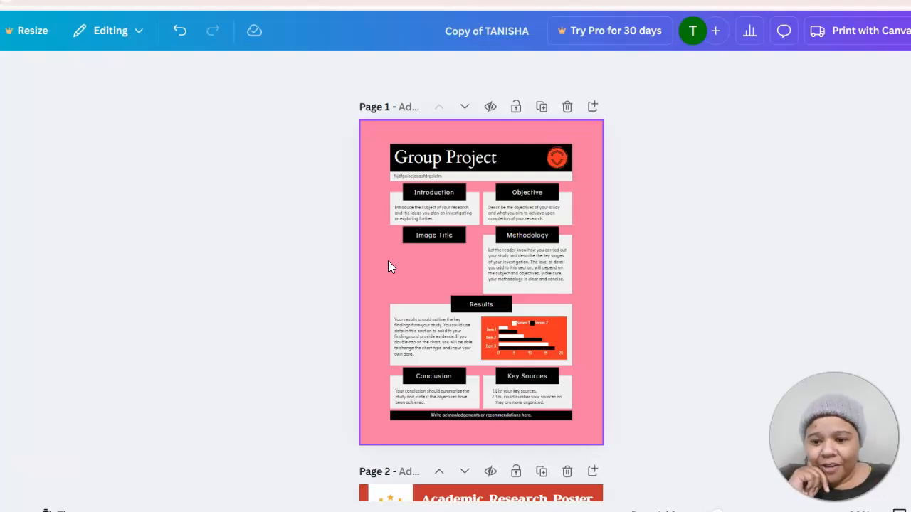
click(265, 186)
click(178, 37)
click(182, 36)
click(183, 37)
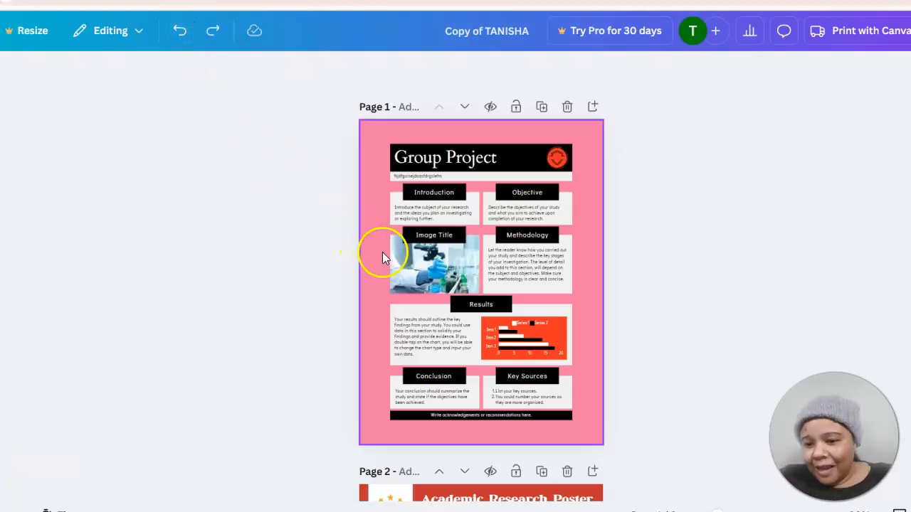
key(Delete)
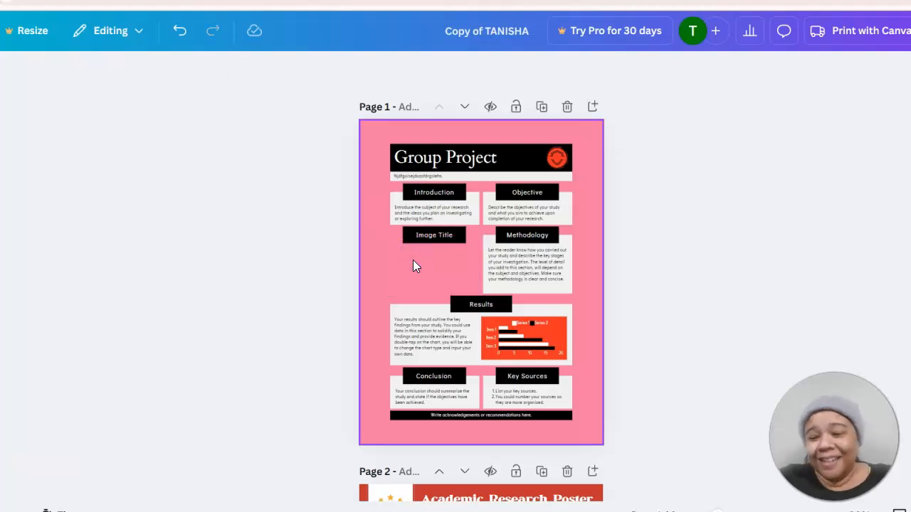
Browse the design elements and search the full graphics collection for "police car"
click(134, 209)
click(35, 138)
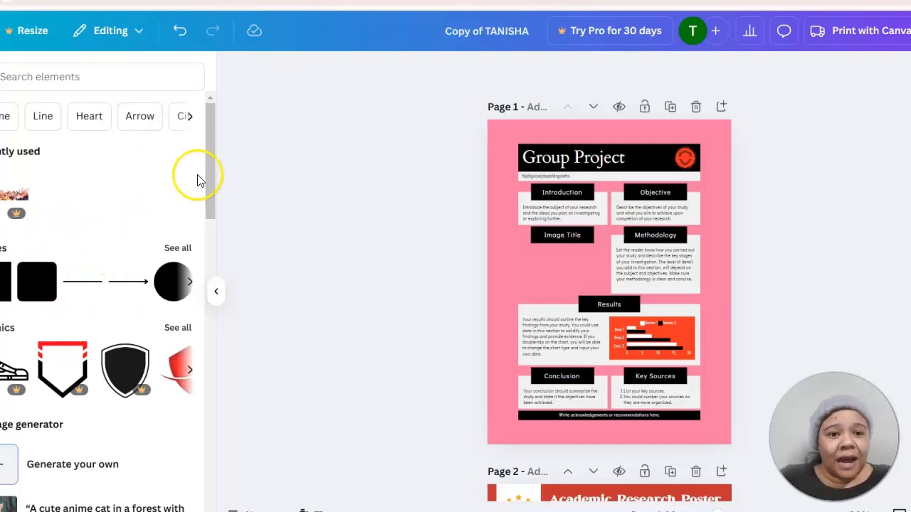
drag(208, 160, 212, 198)
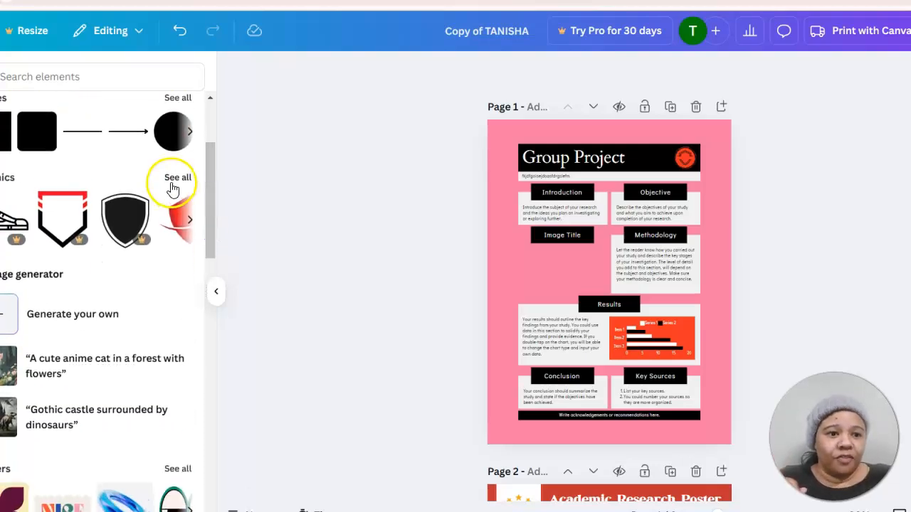
click(175, 184)
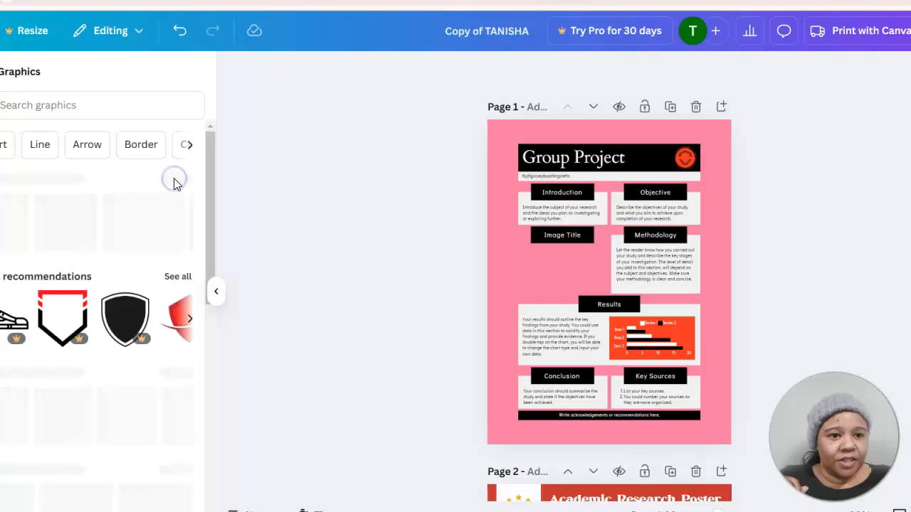
click(74, 106)
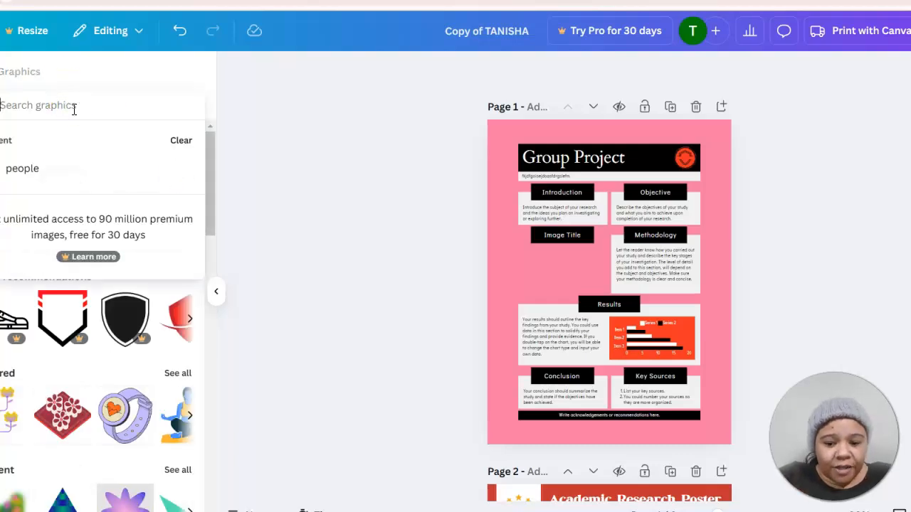
text(police c)
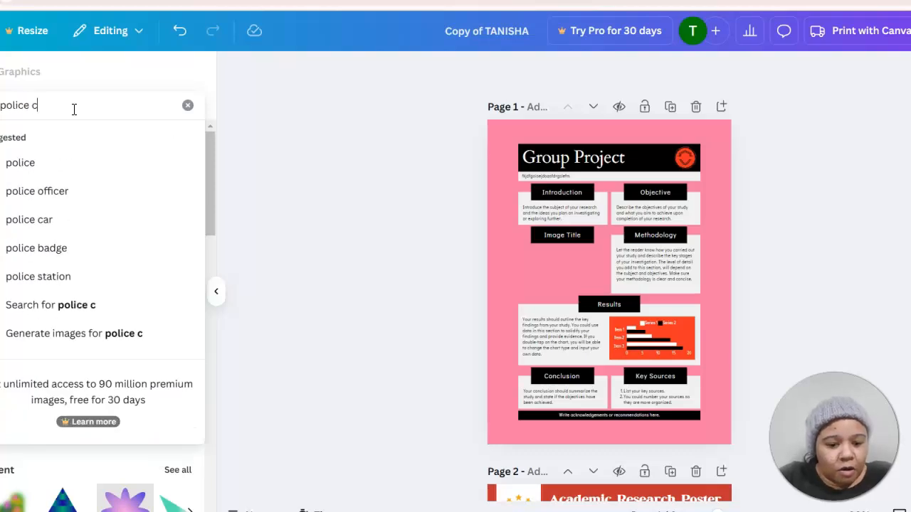
text(ar)
key(Return)
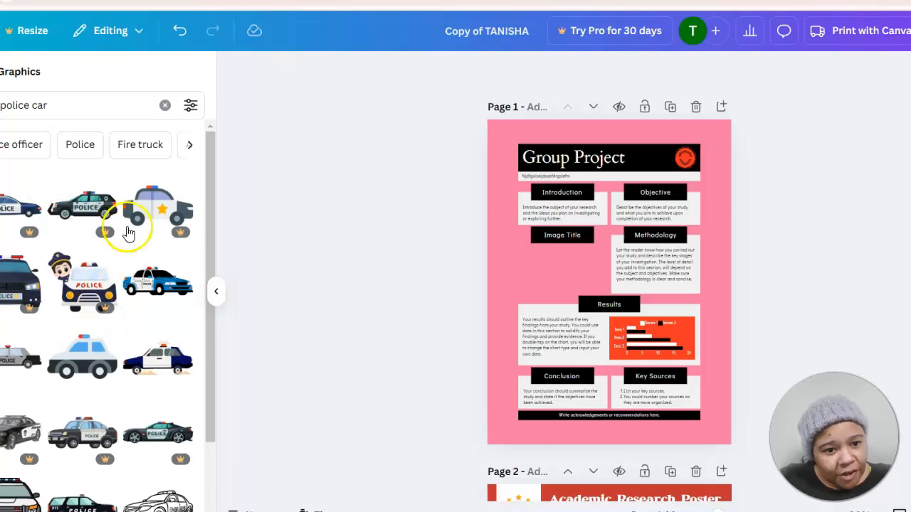
Try the cartoon police car graphic with the officer on the poster and remove it
click(66, 311)
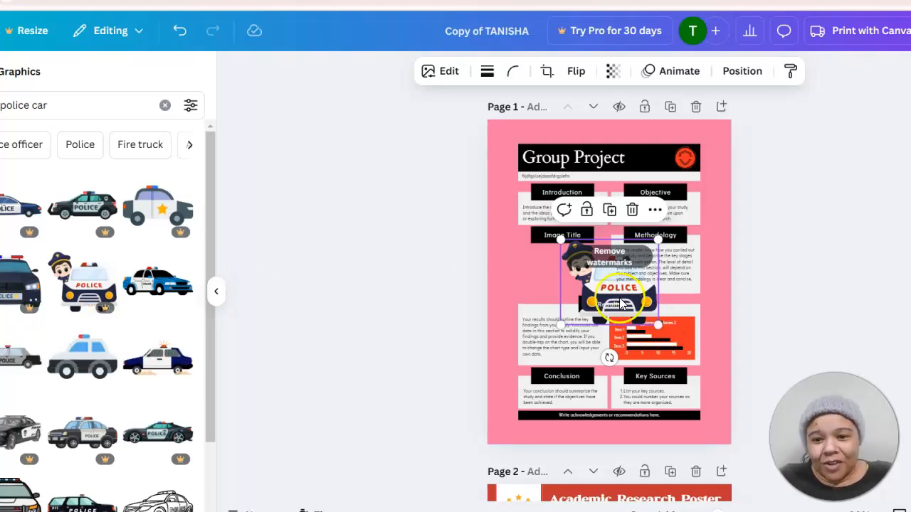
key(Delete)
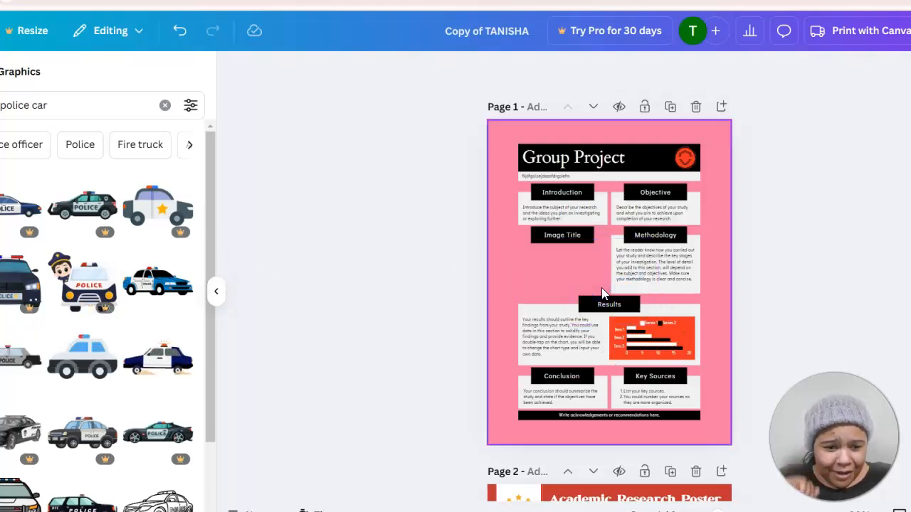
Add the dark blue and white police car graphic and shrink it to fit the gap beneath the Image Title heading
click(161, 360)
drag(587, 277, 567, 257)
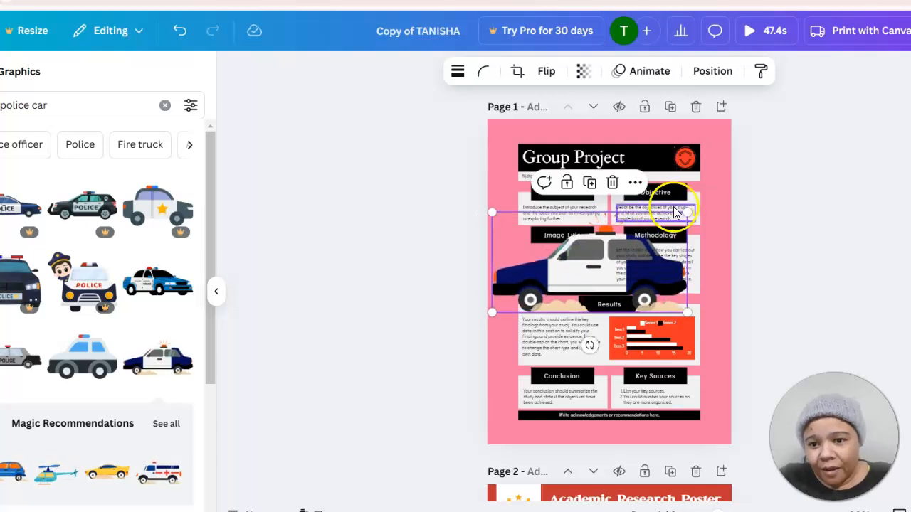
drag(686, 210, 587, 255)
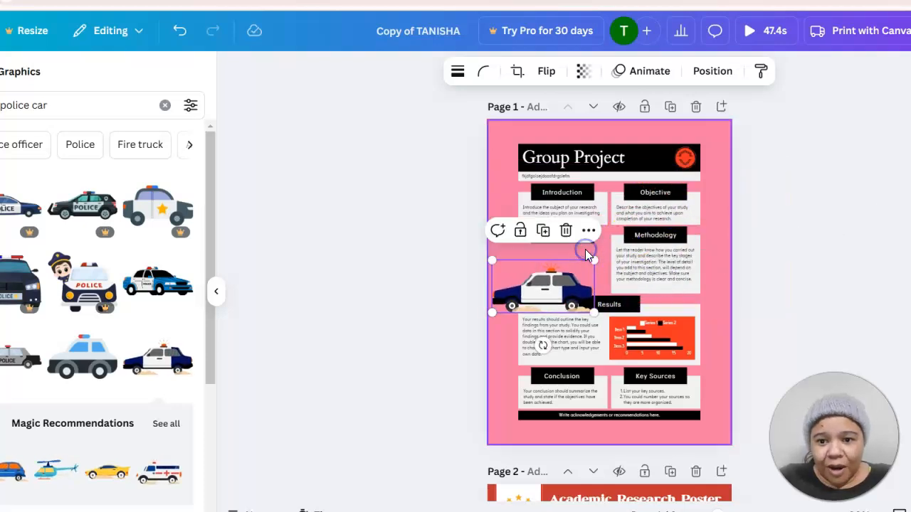
click(403, 168)
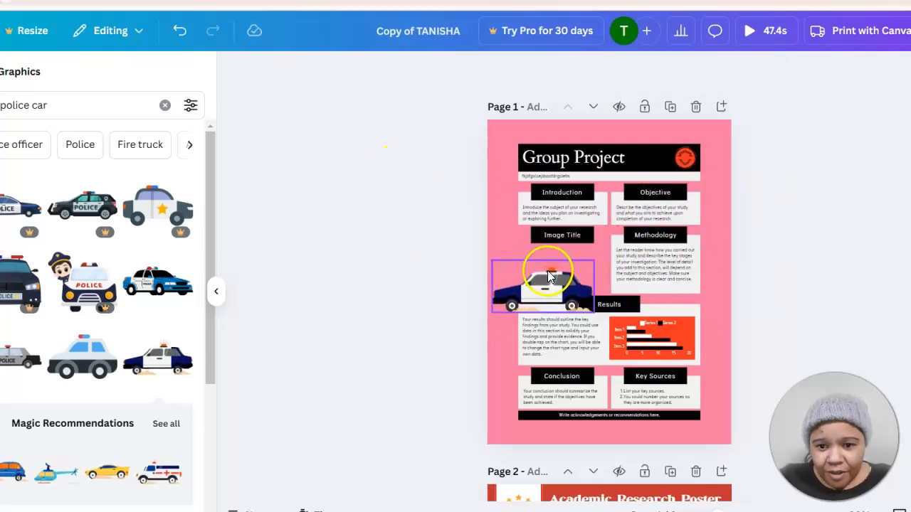
click(547, 270)
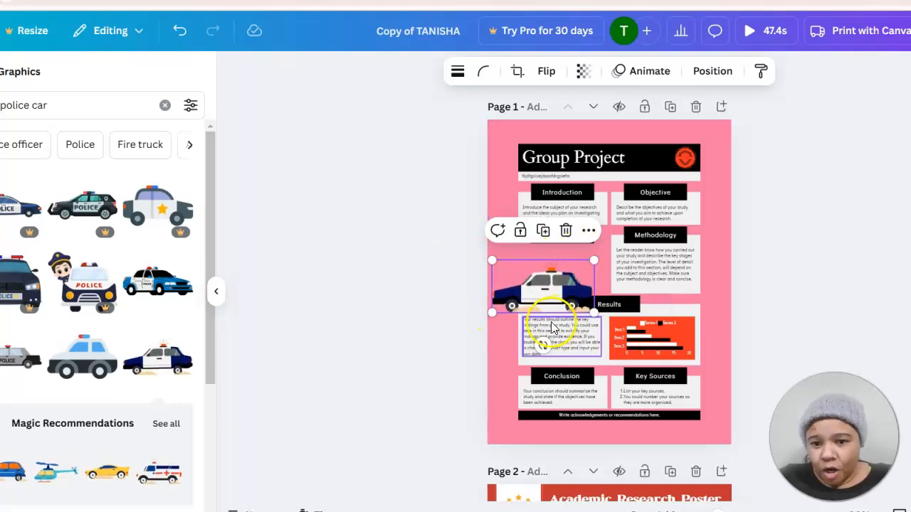
mouse_move(491, 260)
mouse_down()
mouse_move(476, 241)
mouse_move(593, 338)
mouse_move(505, 267)
mouse_up()
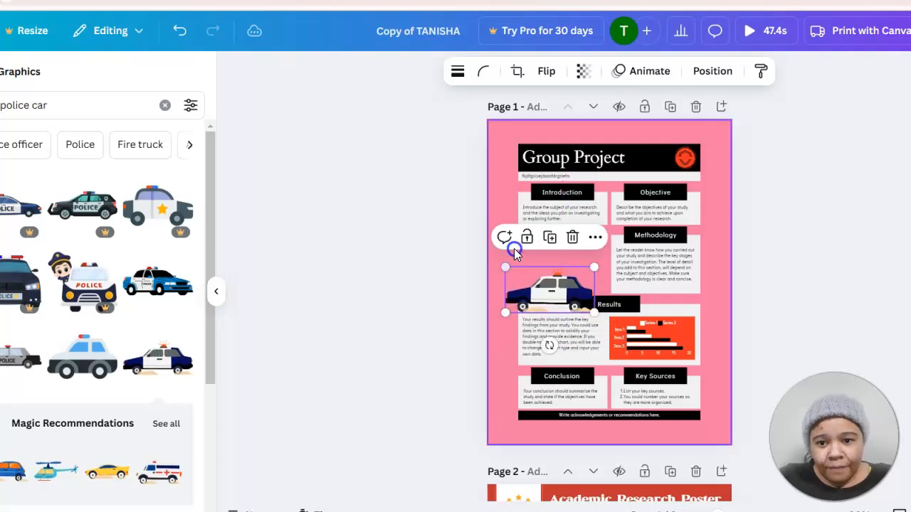
mouse_move(594, 266)
mouse_down()
mouse_move(622, 228)
mouse_move(598, 265)
mouse_up()
drag(557, 290, 561, 270)
click(411, 261)
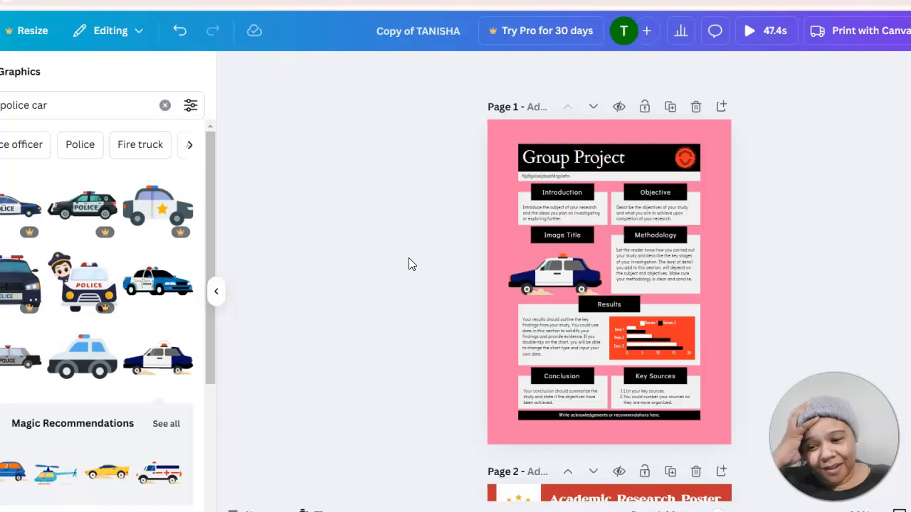
Delete the police car graphic from beneath the Image Title heading
click(514, 281)
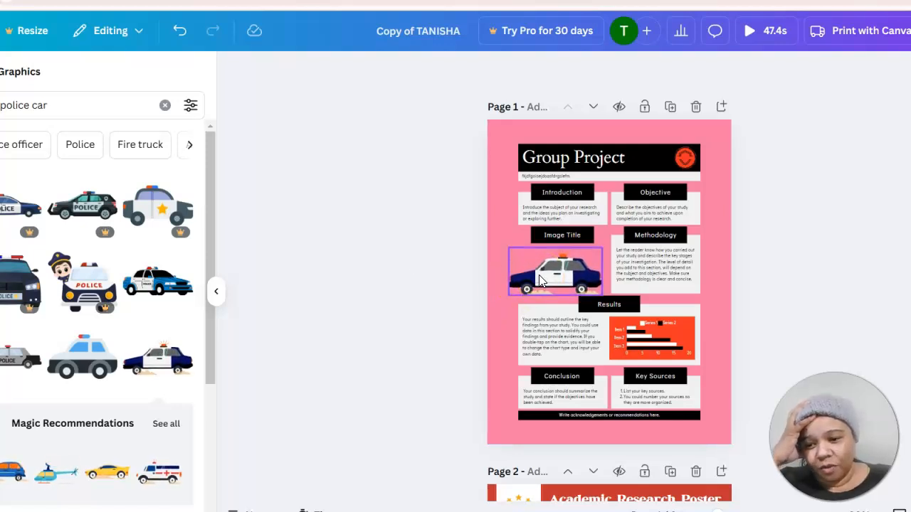
click(539, 280)
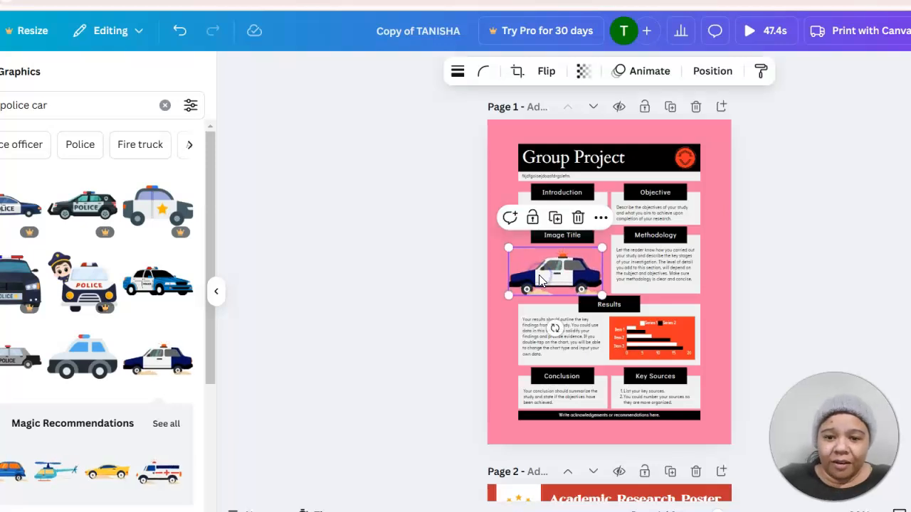
key(Delete)
click(325, 261)
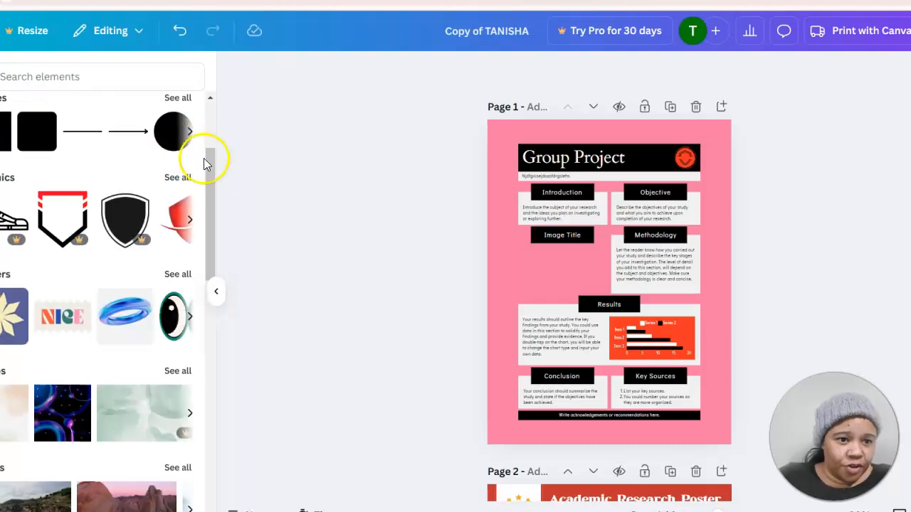
Open the full photos collection among the elements and search it for "police car"
drag(212, 161, 205, 221)
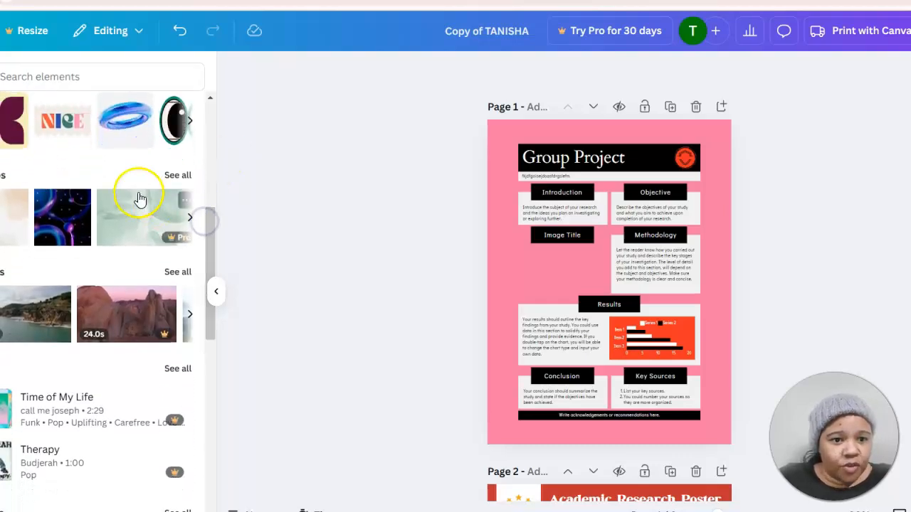
click(174, 182)
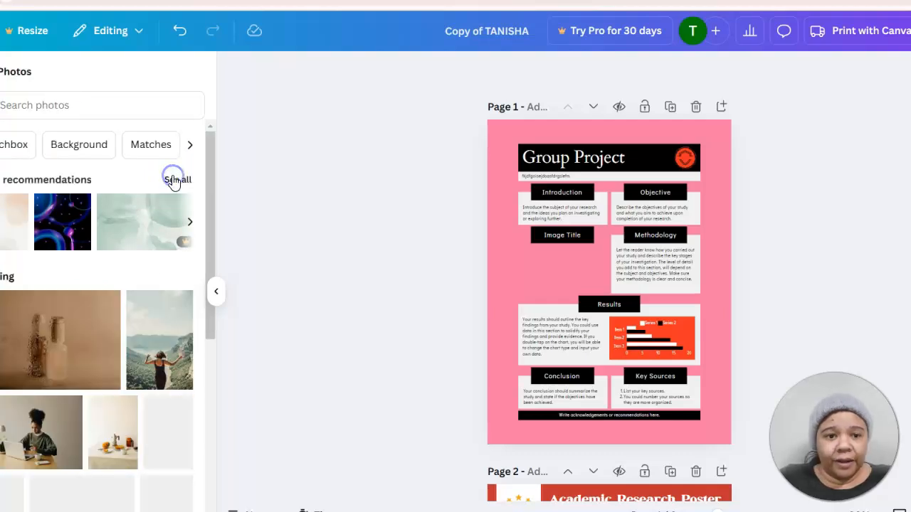
click(81, 109)
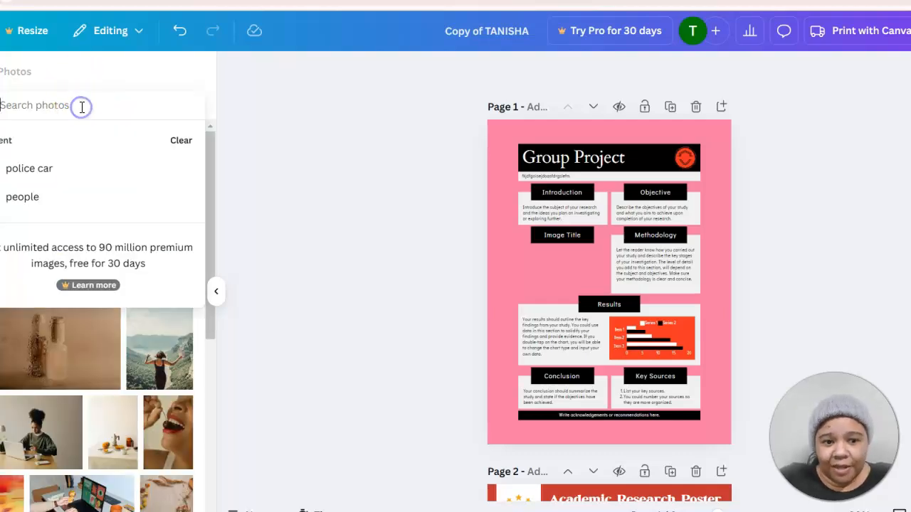
text(police car)
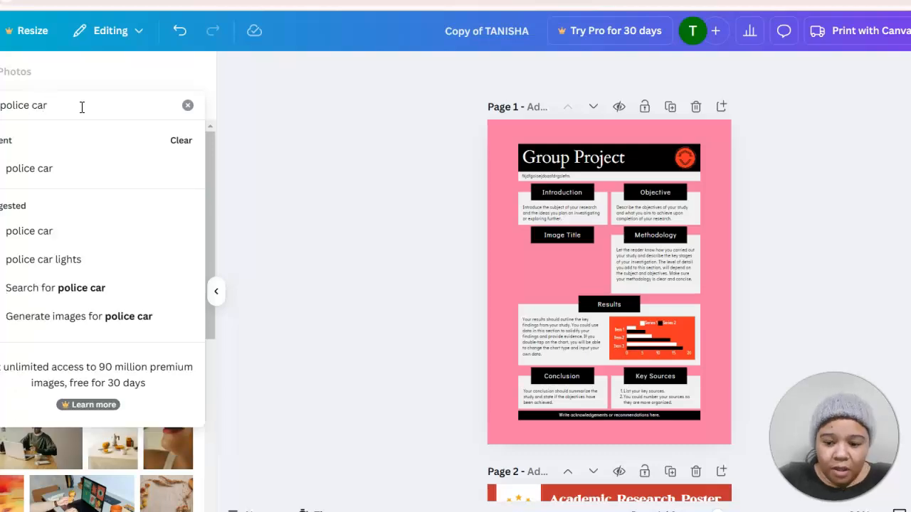
key(Return)
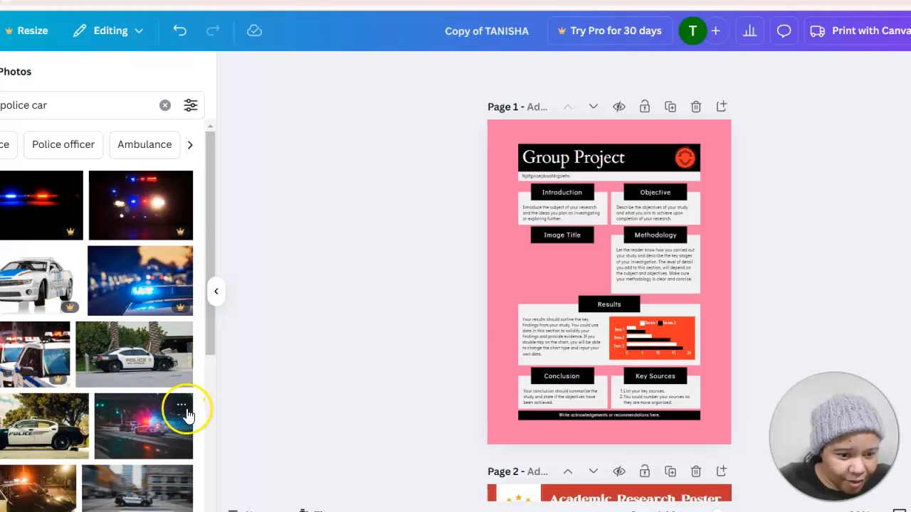
Add the photo of a police car driving through a city crosswalk and shrink it to about one column's width
drag(209, 235, 202, 331)
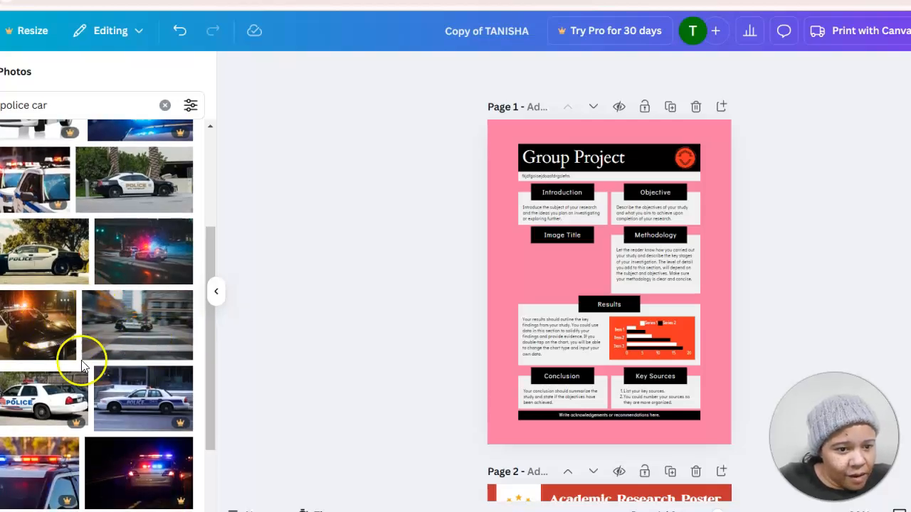
click(128, 324)
mouse_move(562, 258)
mouse_down()
mouse_move(531, 252)
mouse_move(545, 258)
mouse_up()
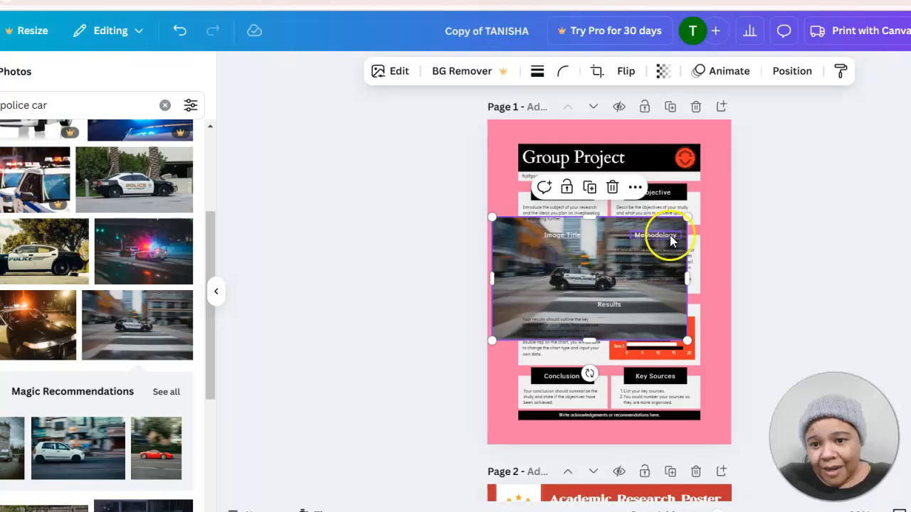
drag(690, 218, 615, 251)
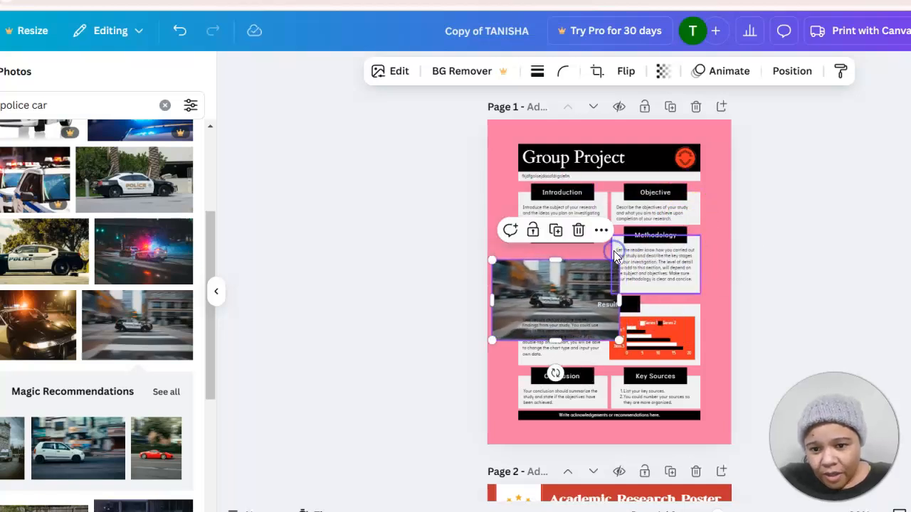
drag(619, 343, 570, 309)
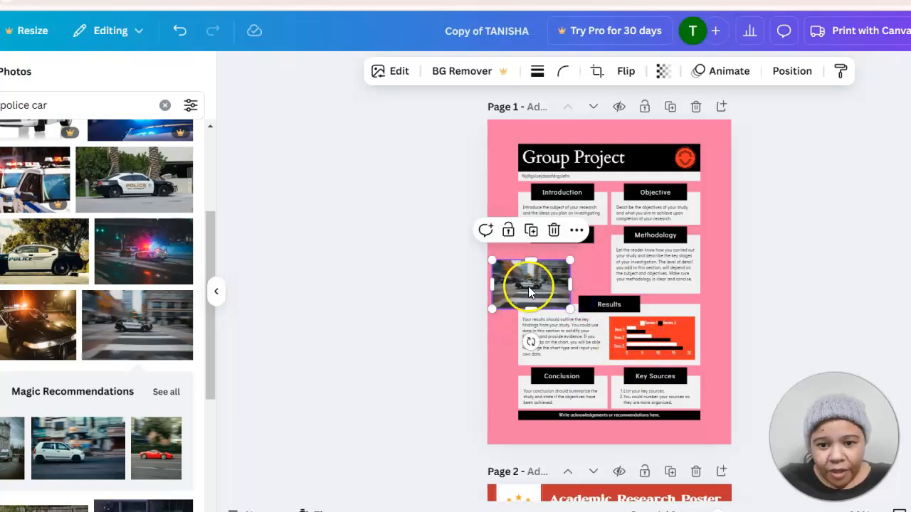
Position the police car photo in the gap beneath the Image Title heading, clear of the Results heading
click(532, 279)
mouse_move(532, 281)
mouse_down()
mouse_move(548, 238)
mouse_move(546, 274)
mouse_up()
click(428, 242)
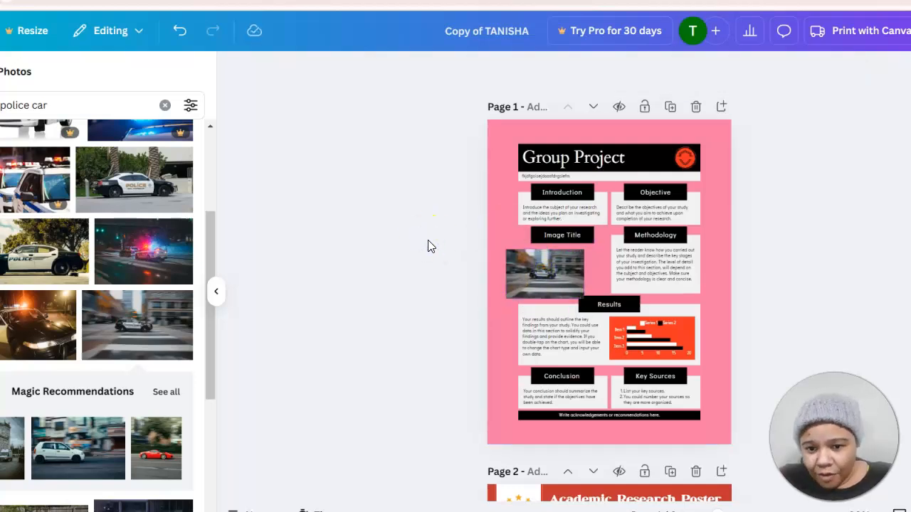
click(534, 268)
drag(534, 268, 528, 267)
click(403, 261)
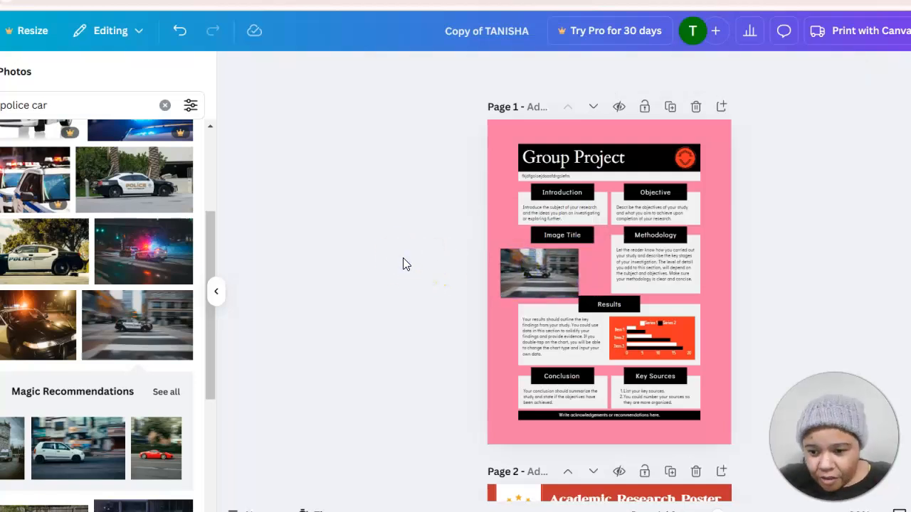
click(428, 238)
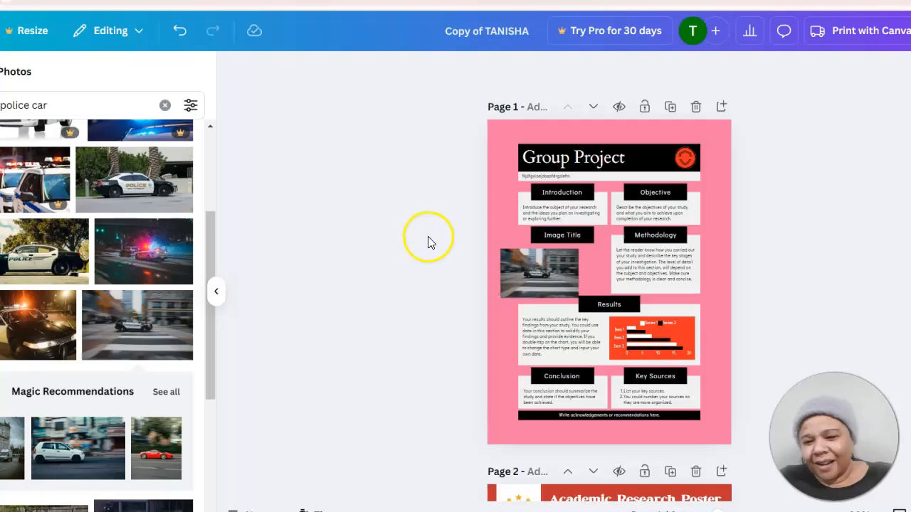
Try black as the poster's background colour and settle on white #ffffff
click(499, 138)
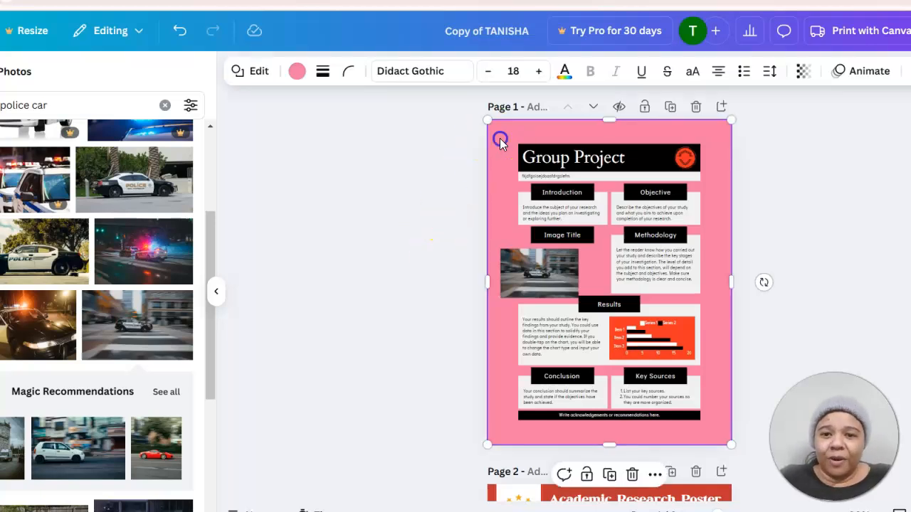
click(297, 72)
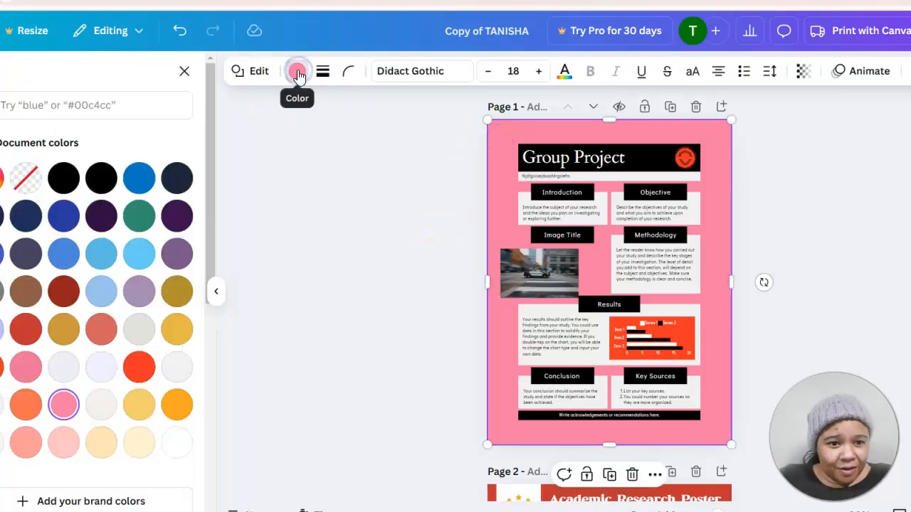
click(64, 178)
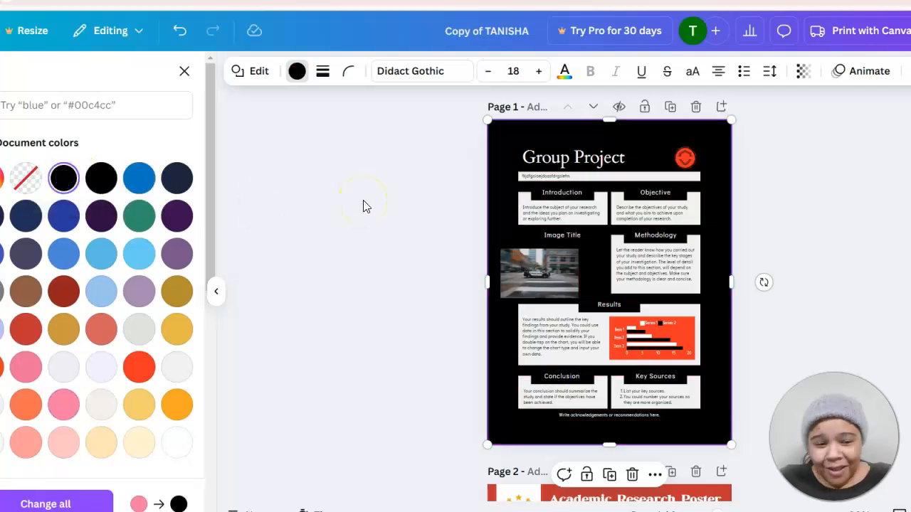
click(176, 442)
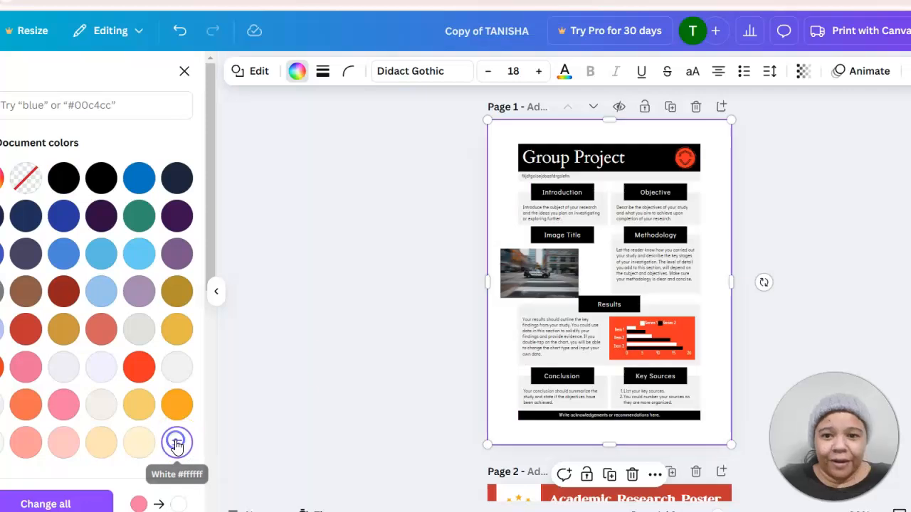
click(401, 204)
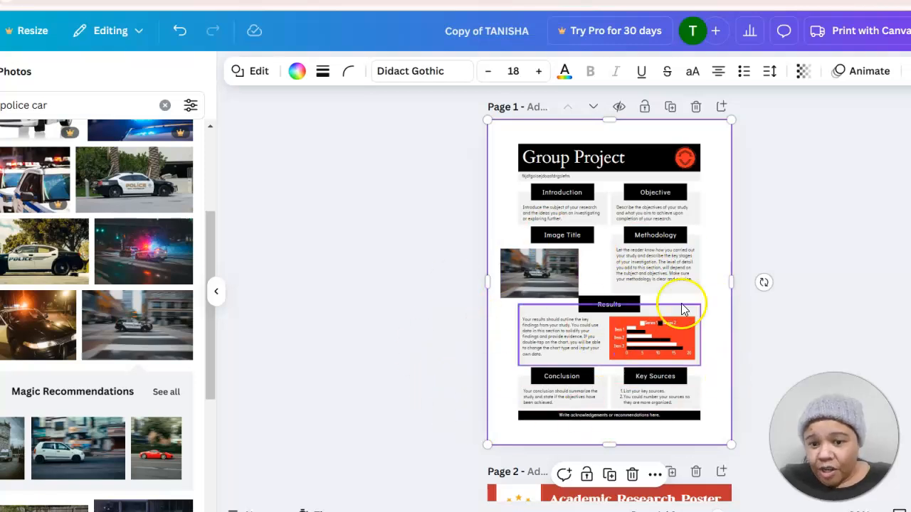
Replace the placeholder paragraph in the Results section with a short line of filler text
click(564, 334)
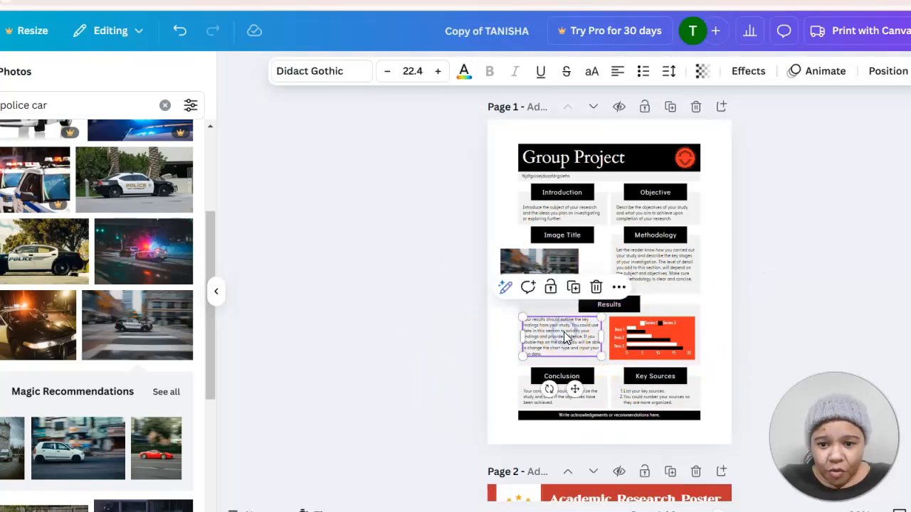
click(564, 334)
key(BackSpace)
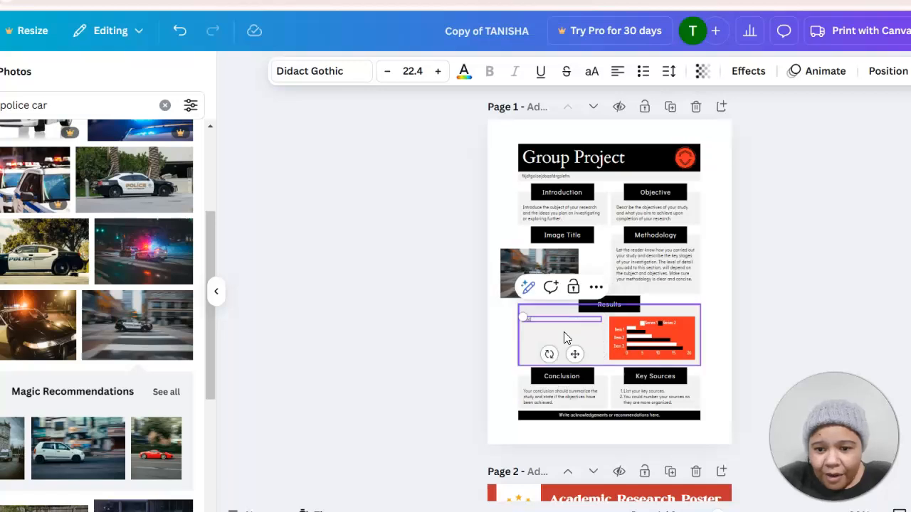
Delete the bar chart in the Results section and undo the deletion, two times over
click(658, 340)
key(Delete)
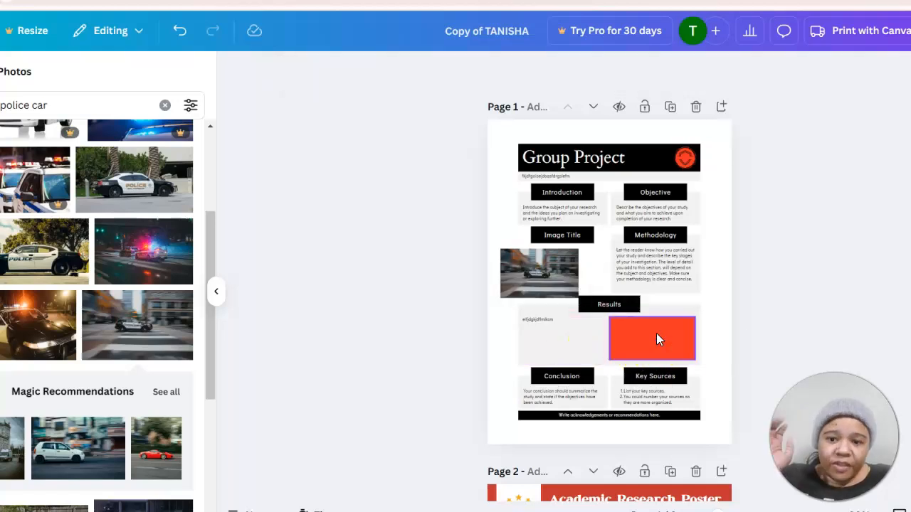
click(180, 34)
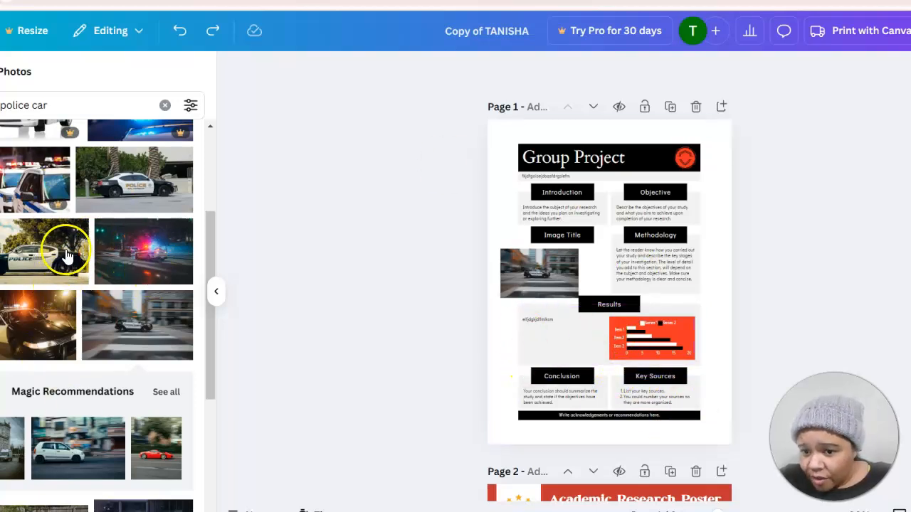
click(646, 354)
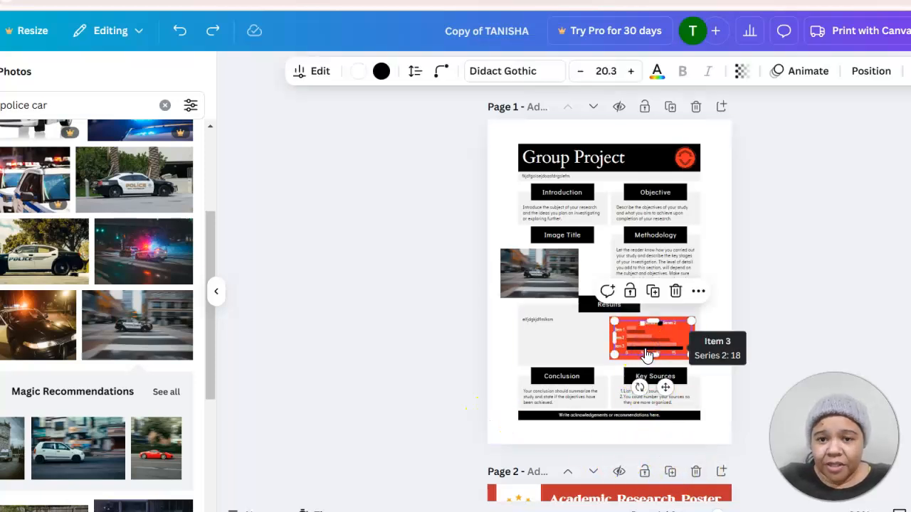
key(Delete)
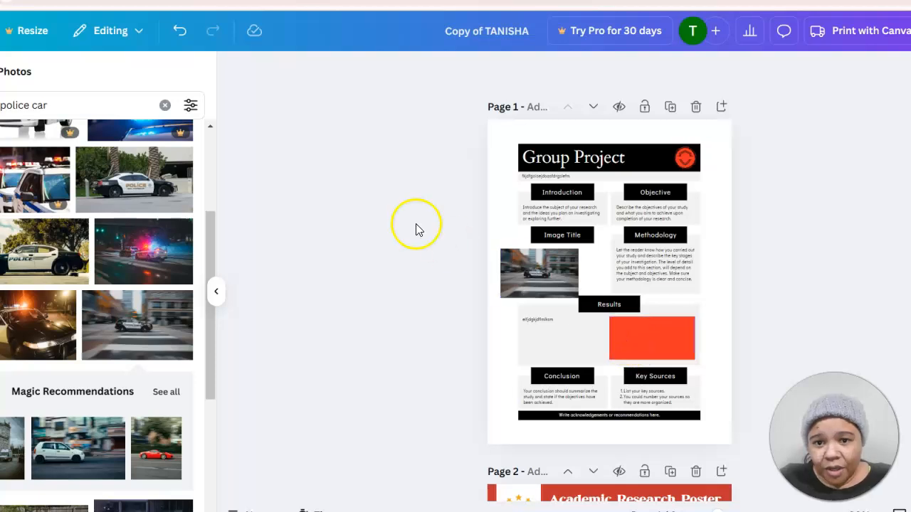
click(187, 39)
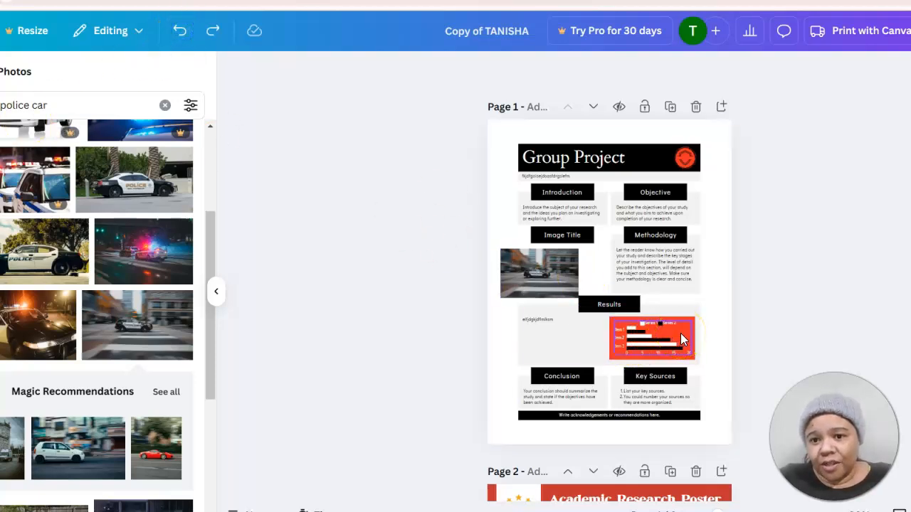
Delete the Results filler text box and put a duplicate of the Methodology paragraph in its place
click(532, 320)
key(Delete)
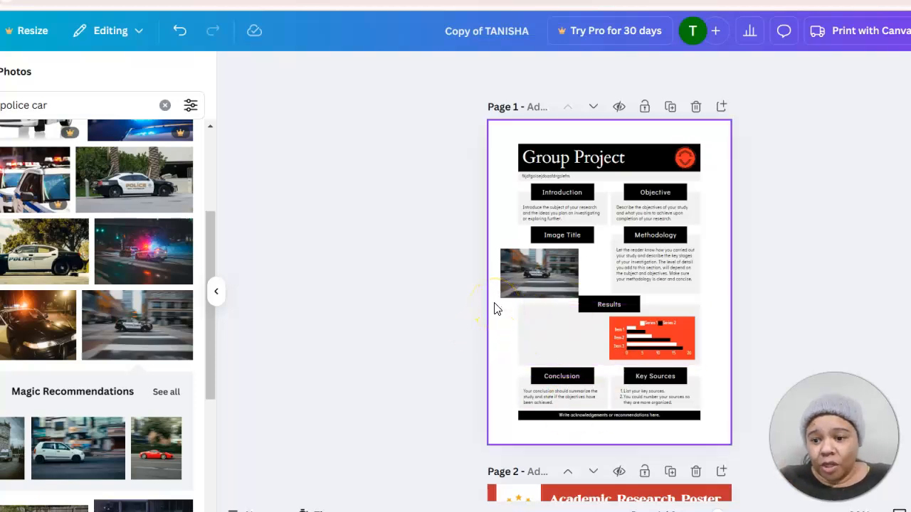
click(639, 270)
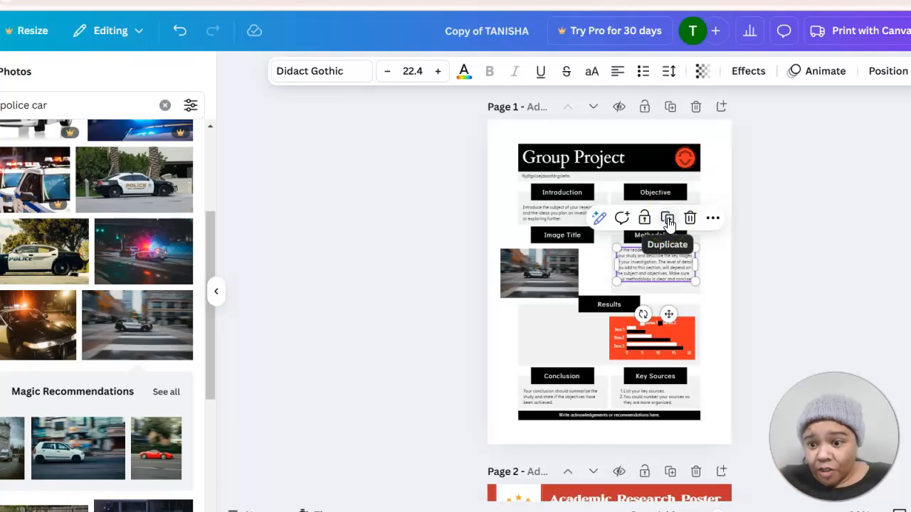
click(668, 222)
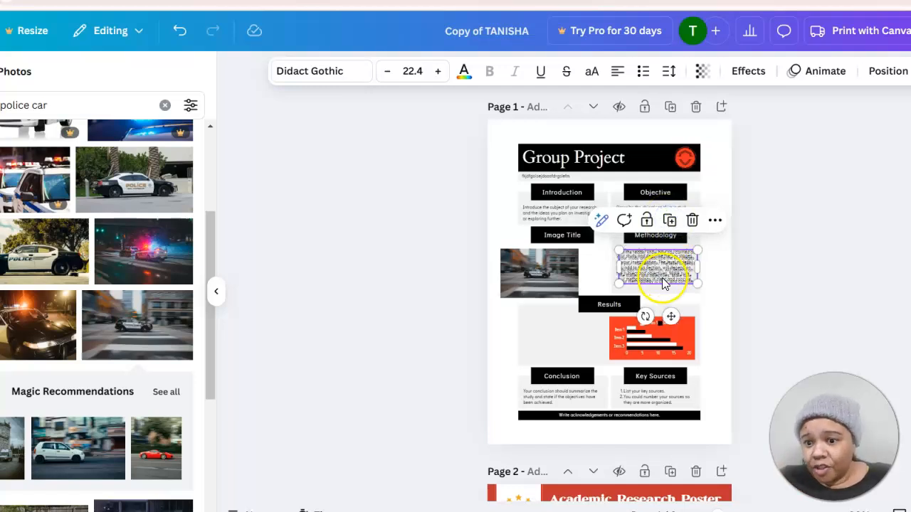
drag(657, 263, 564, 336)
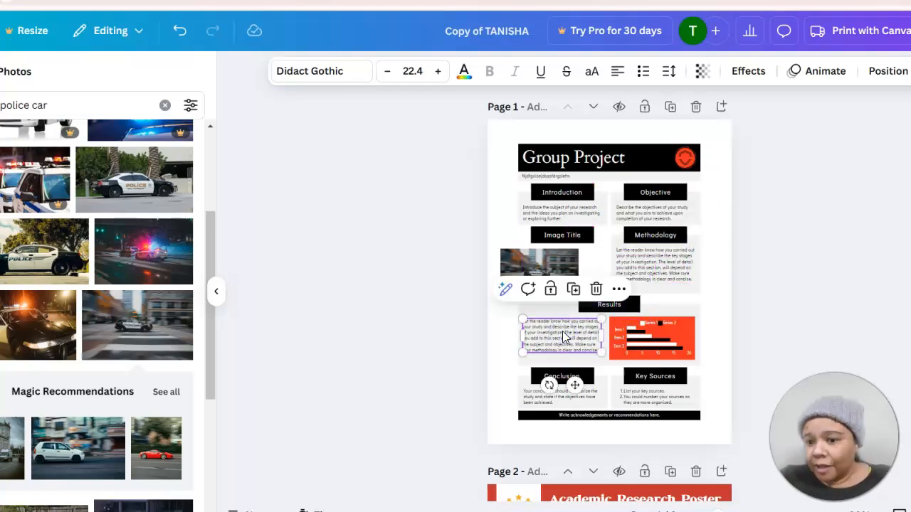
Clear all the text from the duplicated paragraph in the Results section
double_click(563, 342)
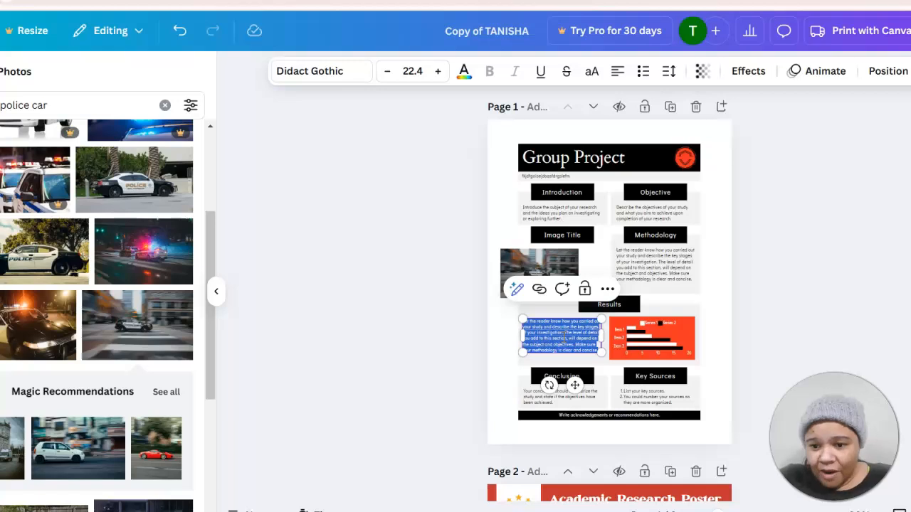
key(BackSpace)
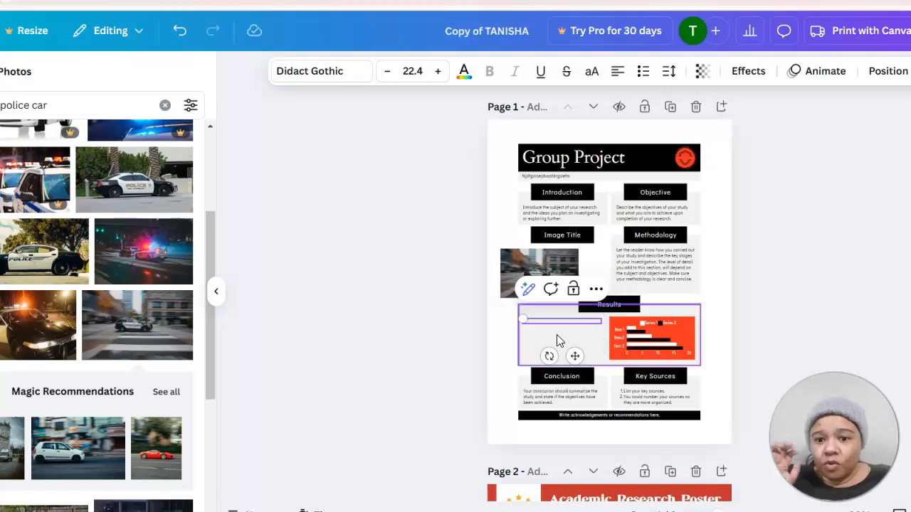
click(547, 324)
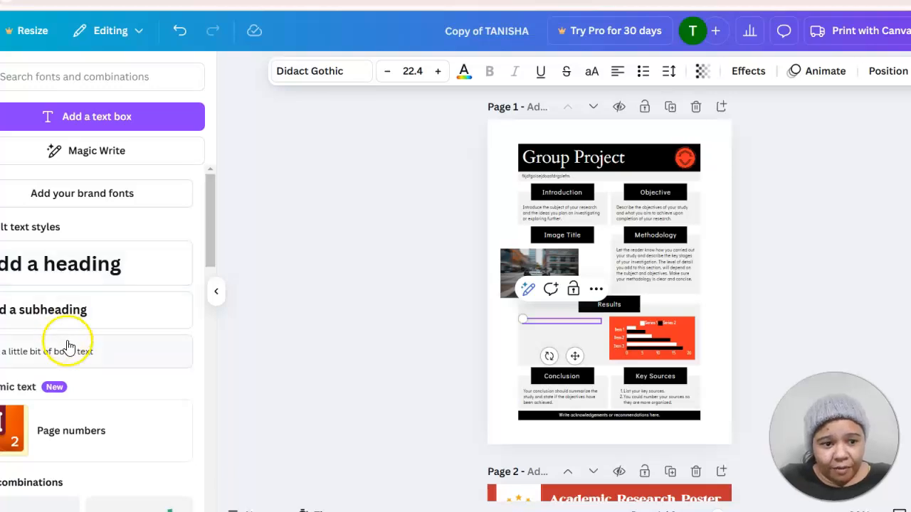
Add a heading text box in the Results section reading "Independent Variable"
click(77, 271)
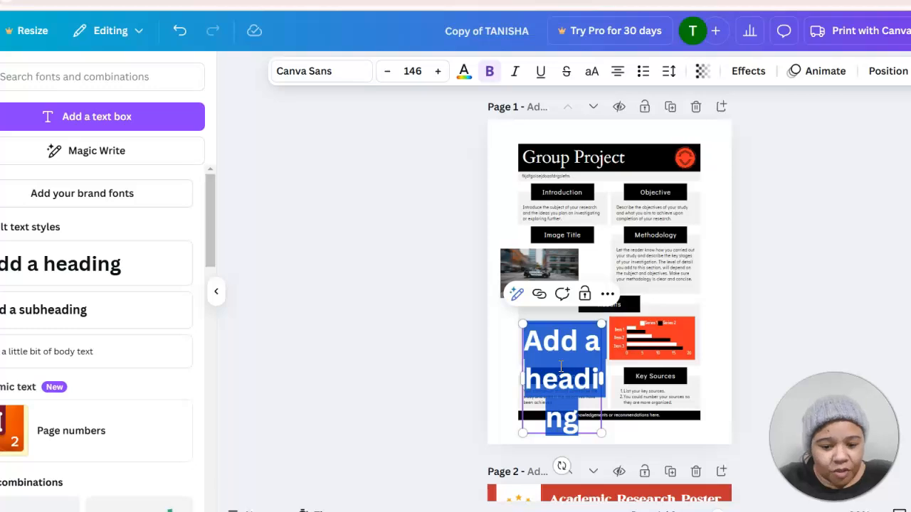
key(BackSpace)
text(Inde)
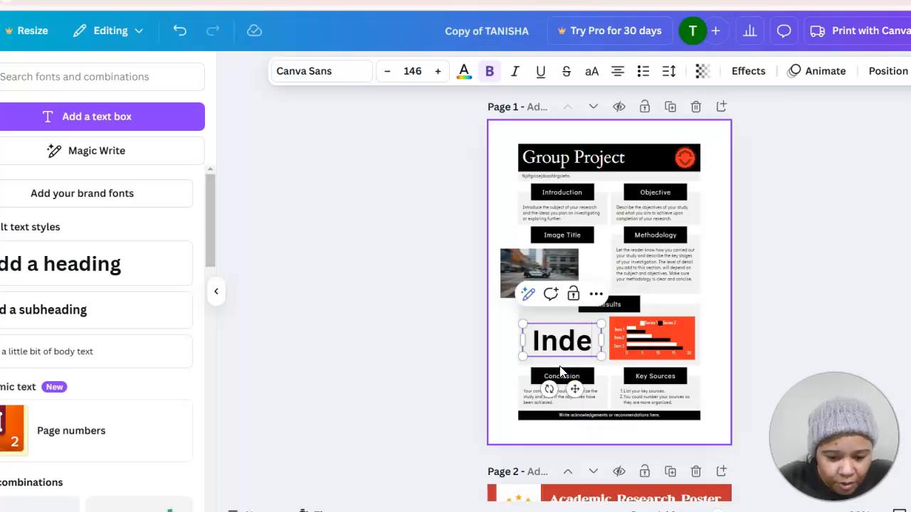
text(pendent V)
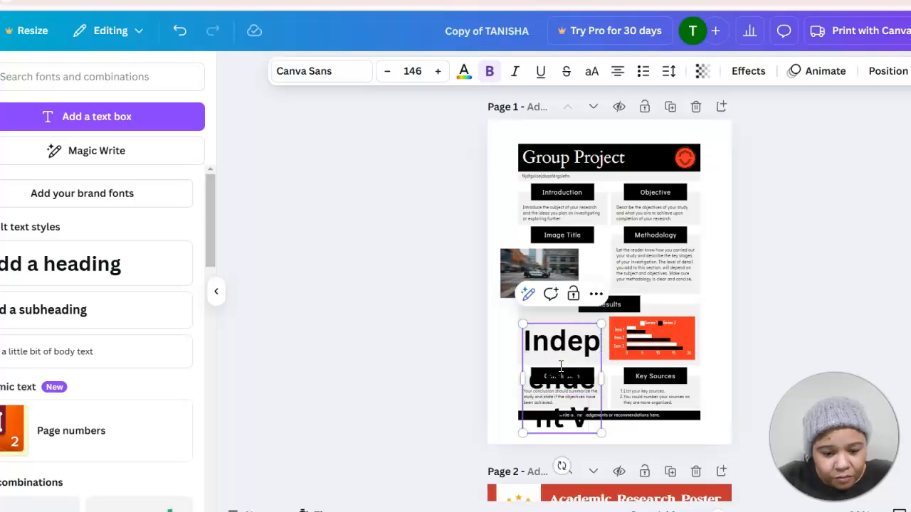
text(aria)
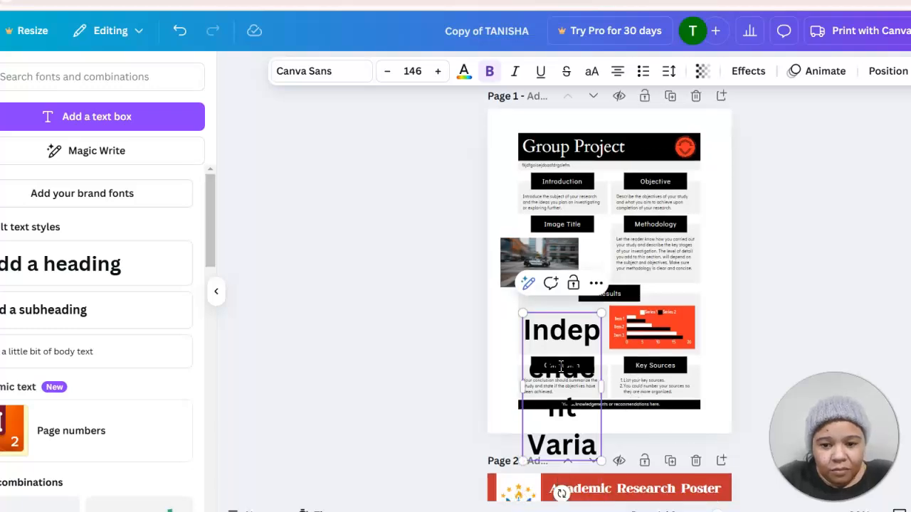
text(ble)
Reduce the font size of the whole "Independent Variable" heading to 30
click(549, 334)
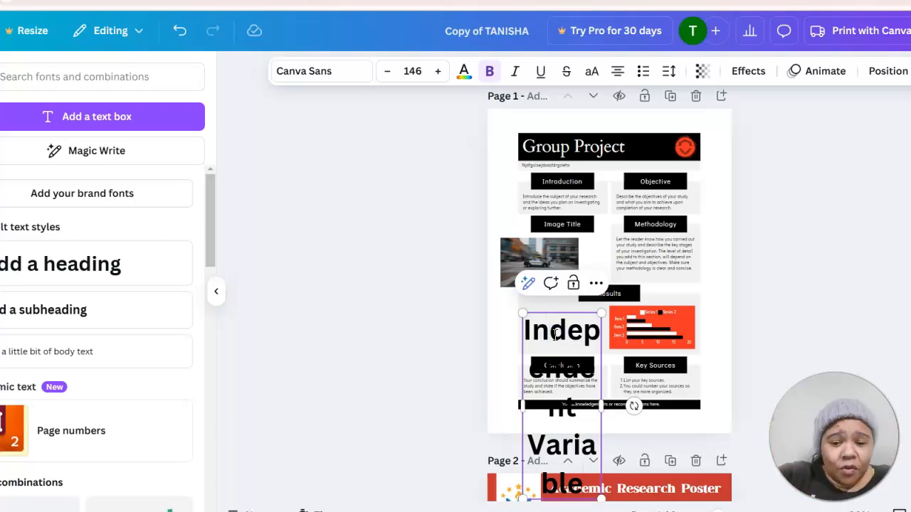
key(ctrl+a)
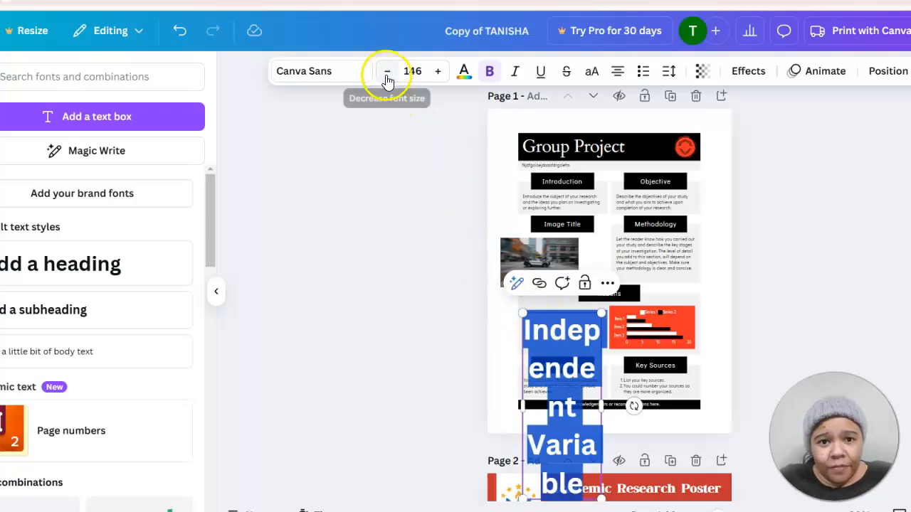
drag(386, 78, 386, 78)
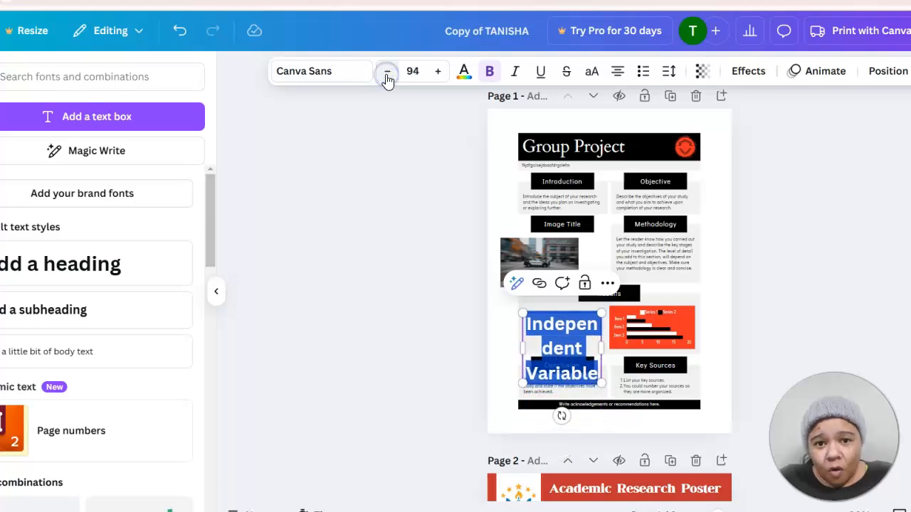
click(412, 70)
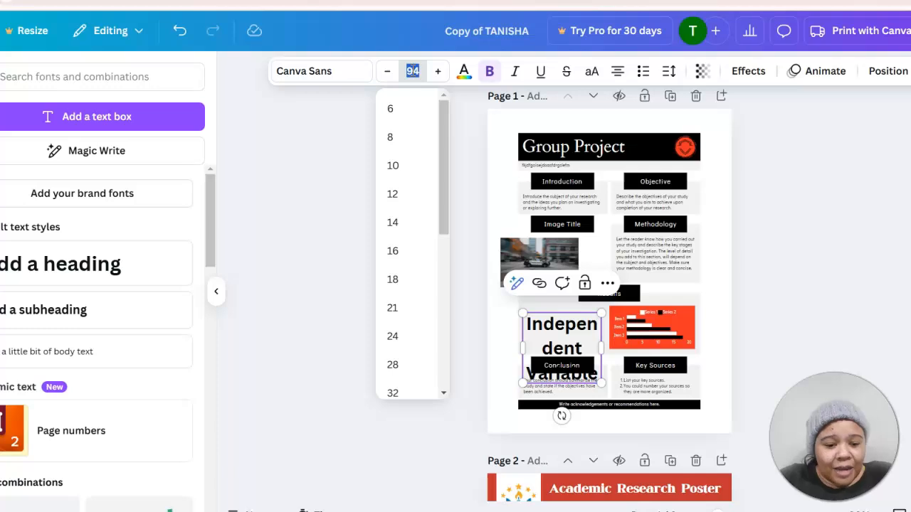
key(Return)
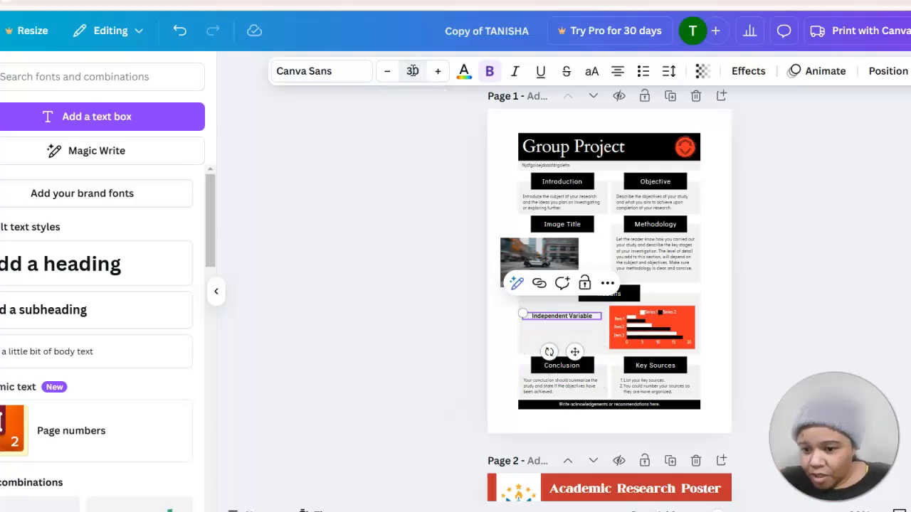
Increase the font size of the "Independent Variable" heading to 40 and further up to 56
click(410, 69)
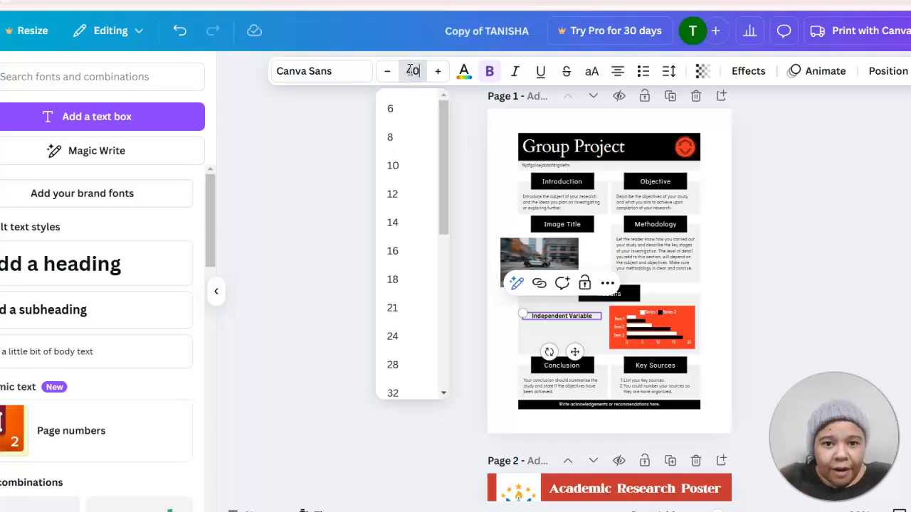
text(40)
key(Return)
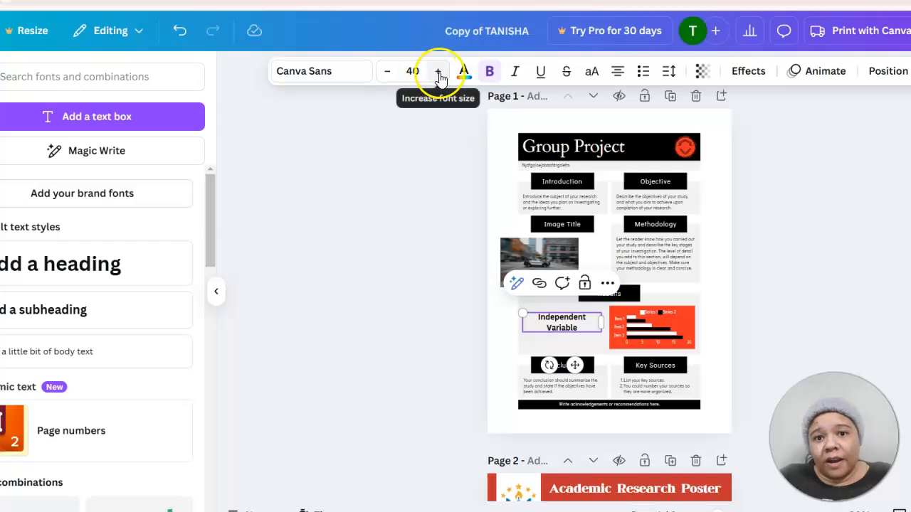
click(439, 71)
click(440, 71)
click(440, 71)
click(440, 72)
click(439, 71)
click(440, 71)
click(440, 71)
click(439, 71)
click(440, 71)
click(440, 71)
click(440, 71)
click(440, 72)
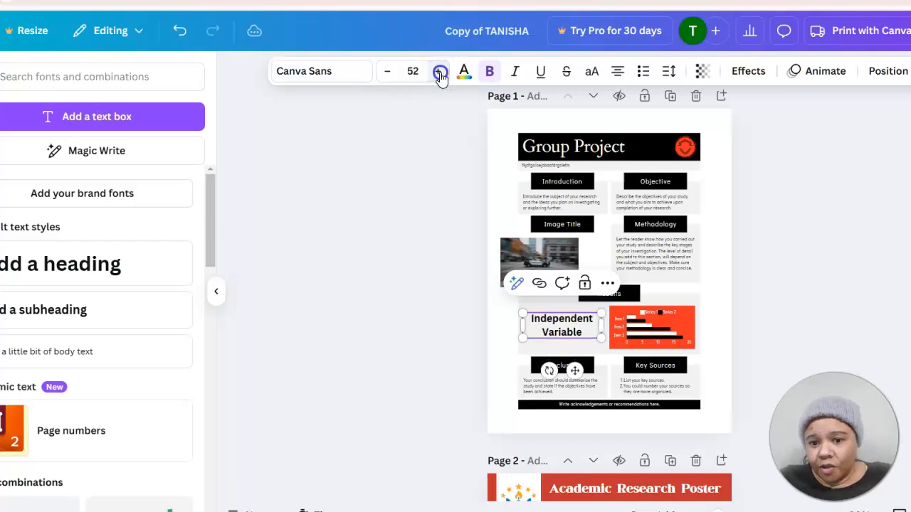
click(440, 71)
click(439, 72)
click(440, 72)
click(440, 71)
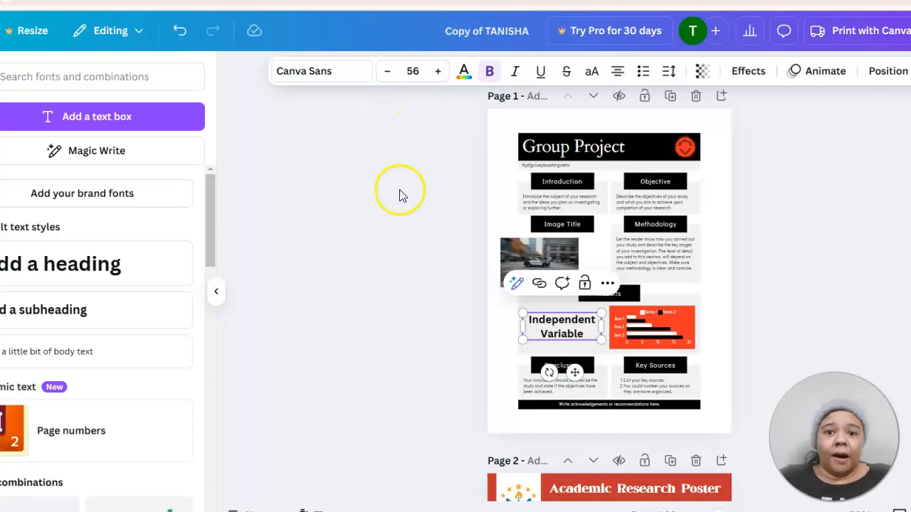
Change the text colour of the whole "Independent Variable" heading to the muted purple #7b578b
click(549, 326)
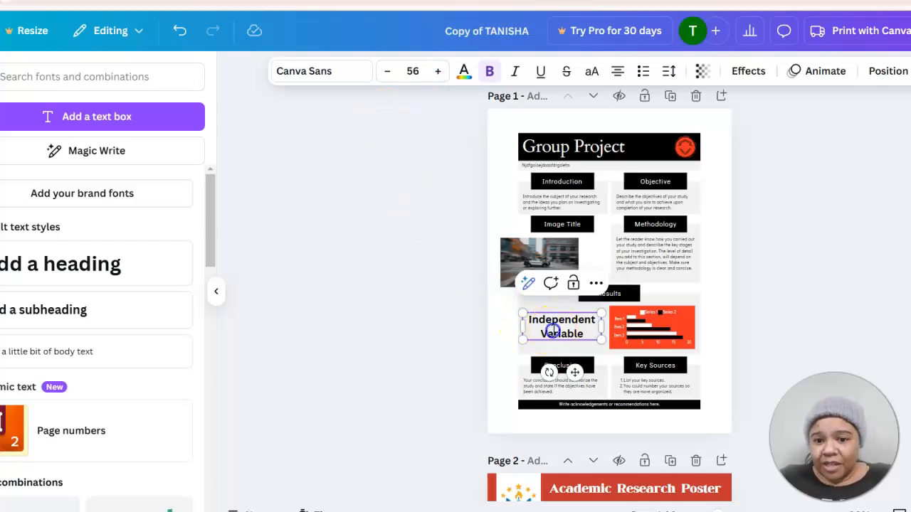
double_click(553, 330)
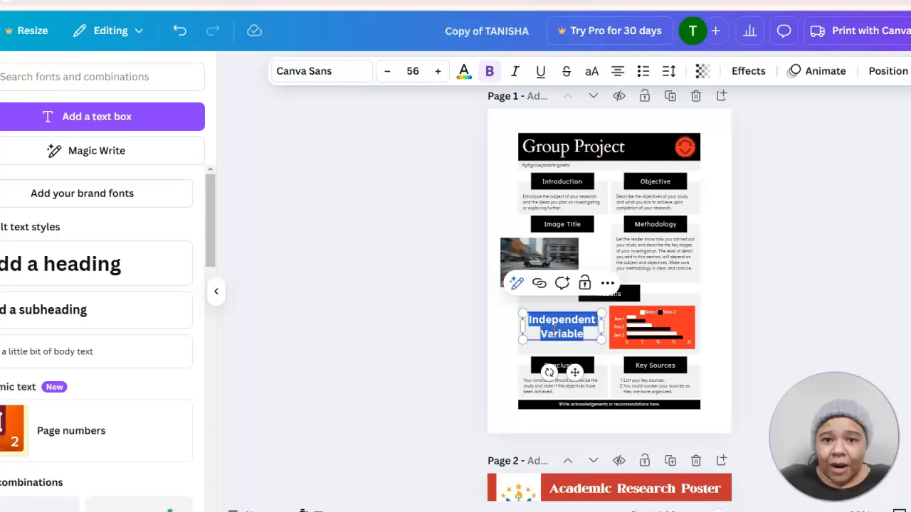
click(464, 80)
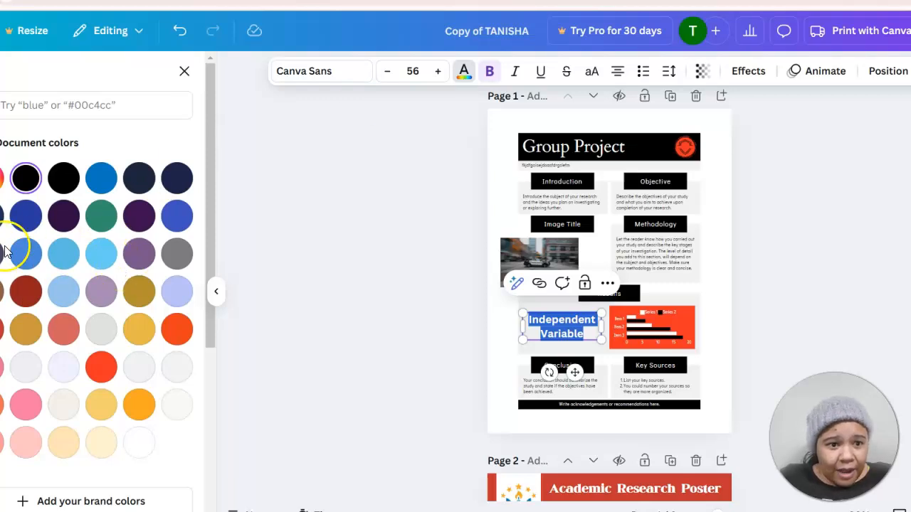
click(130, 264)
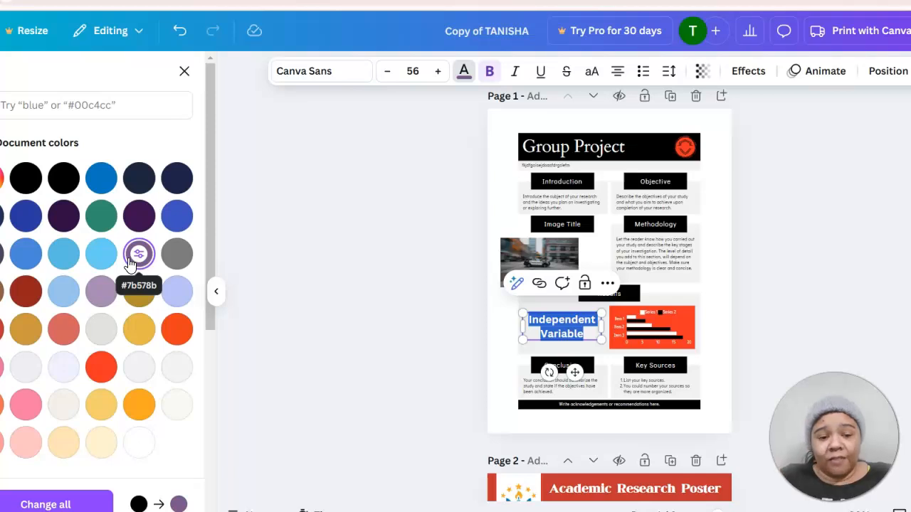
click(338, 273)
click(338, 273)
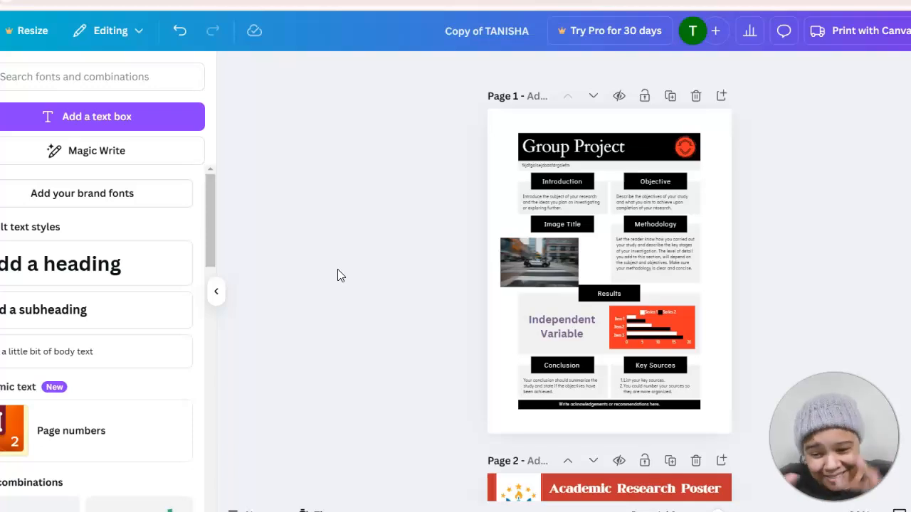
Remove the bold formatting from the entire "Independent Variable" heading
click(548, 320)
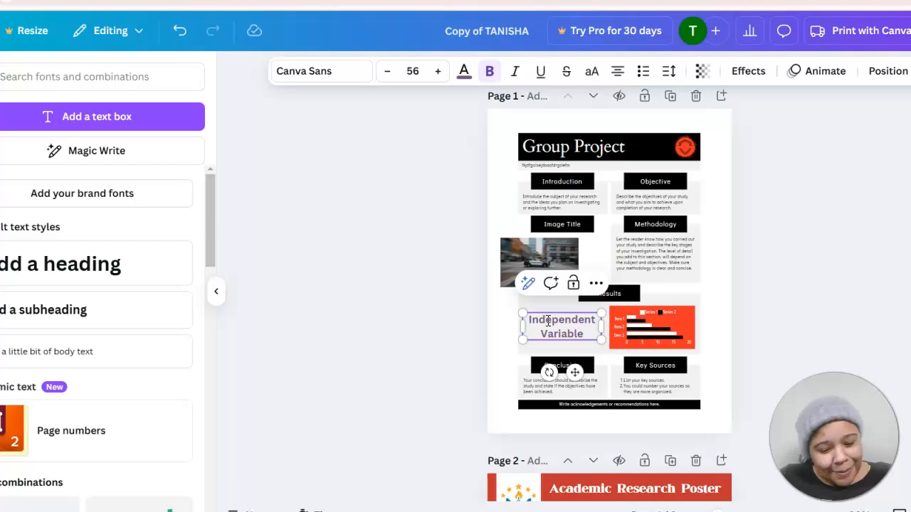
double_click(548, 320)
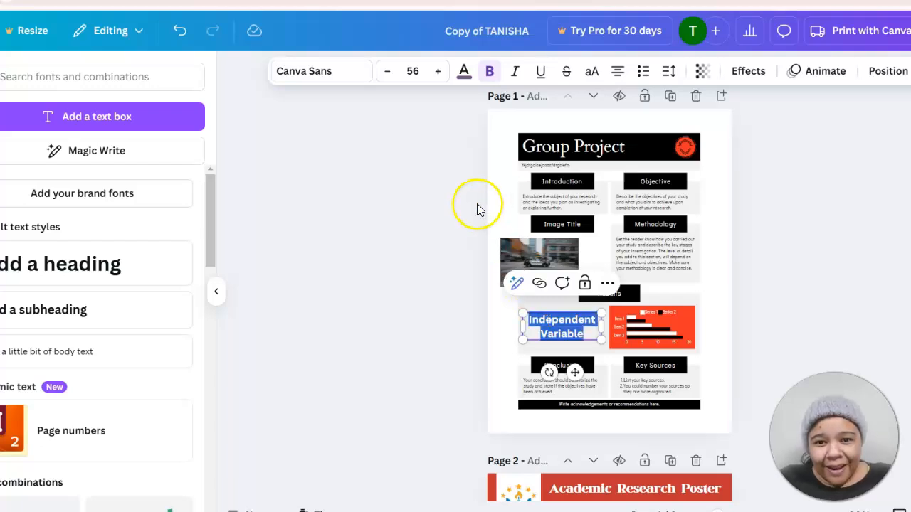
click(489, 73)
click(411, 231)
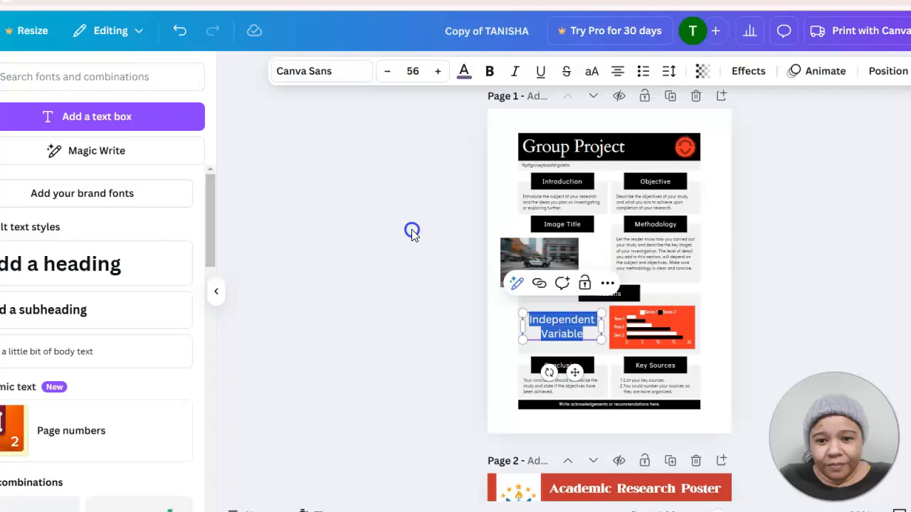
Change the font of the "Independent Variable" heading to Didact Gothic
click(552, 324)
click(552, 324)
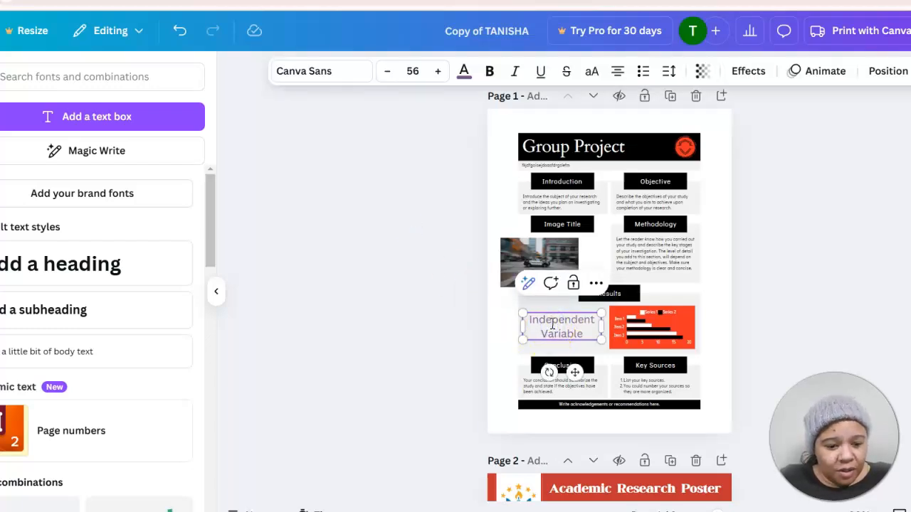
triple_click(552, 324)
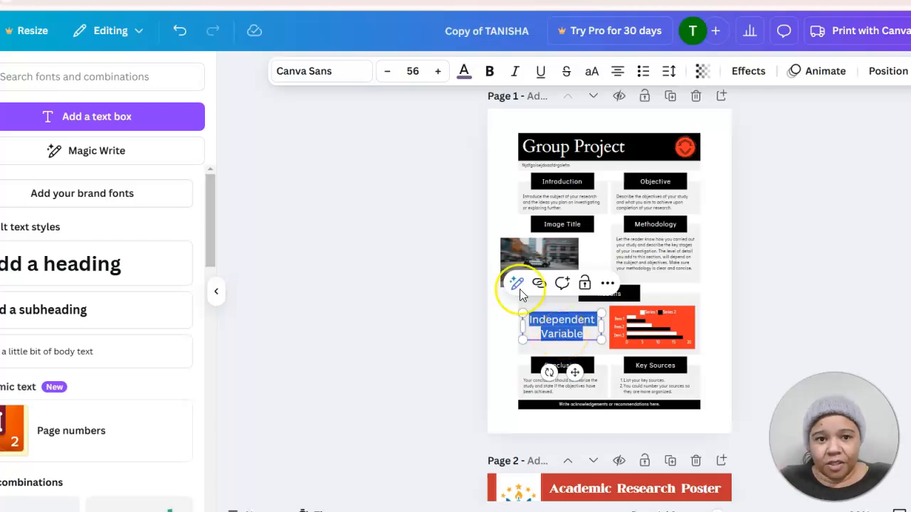
click(313, 72)
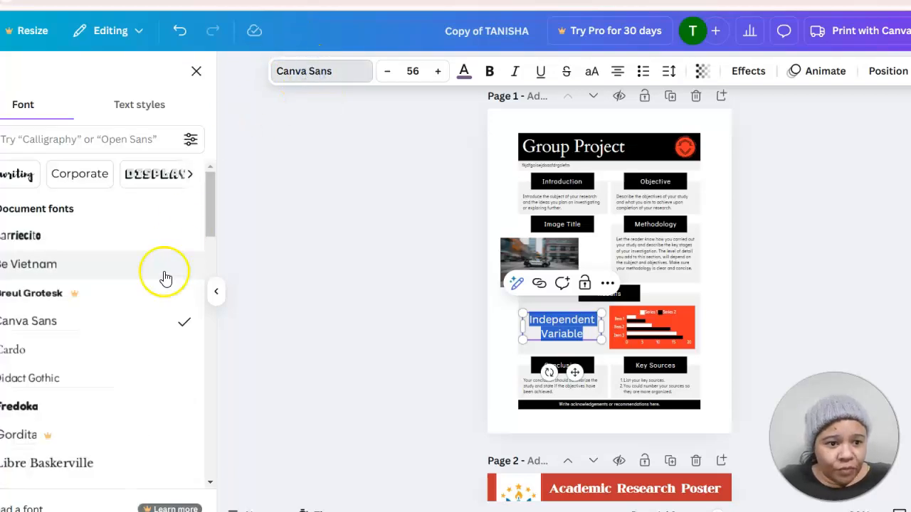
mouse_move(74, 304)
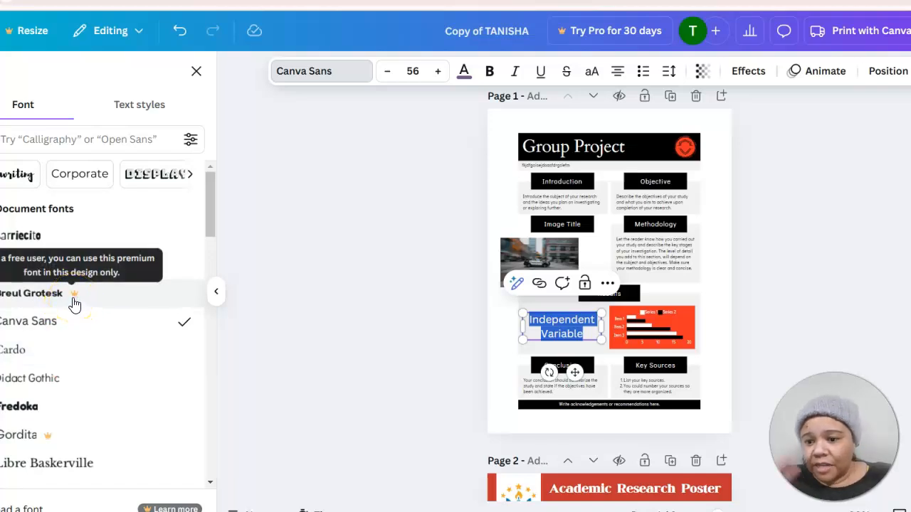
click(50, 379)
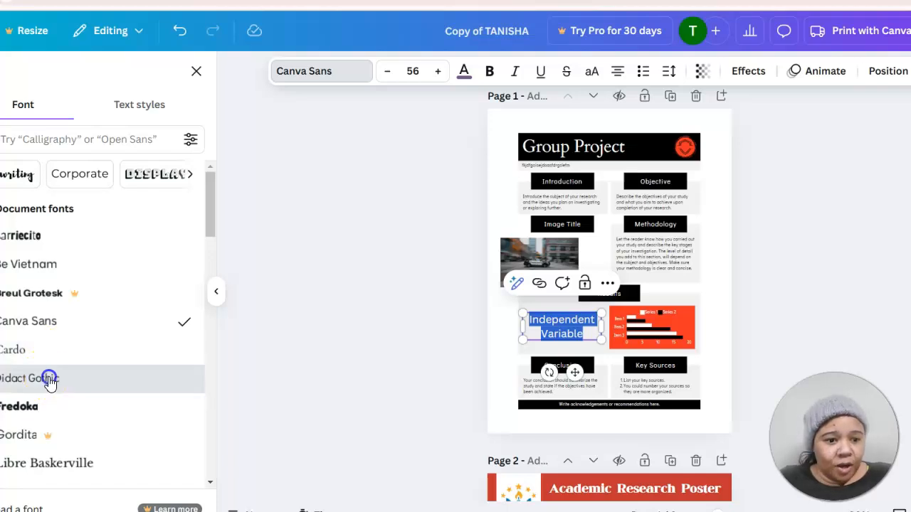
click(388, 288)
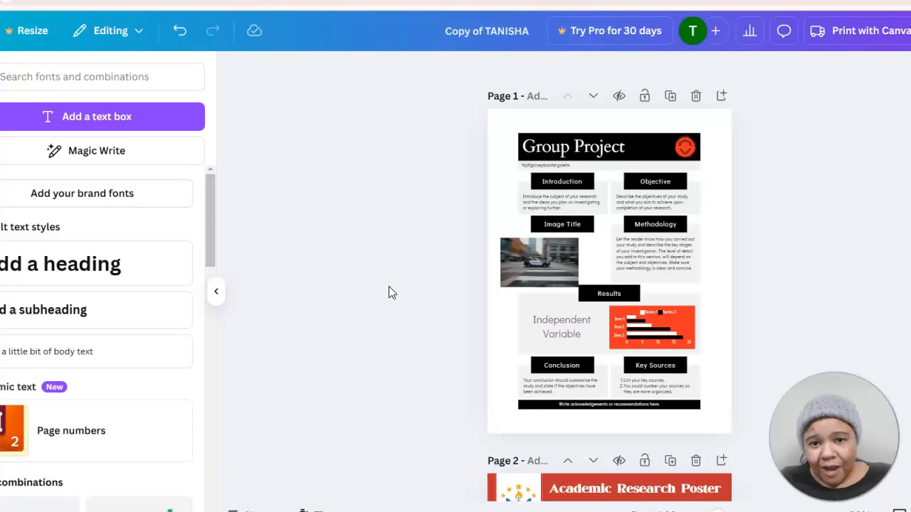
click(545, 324)
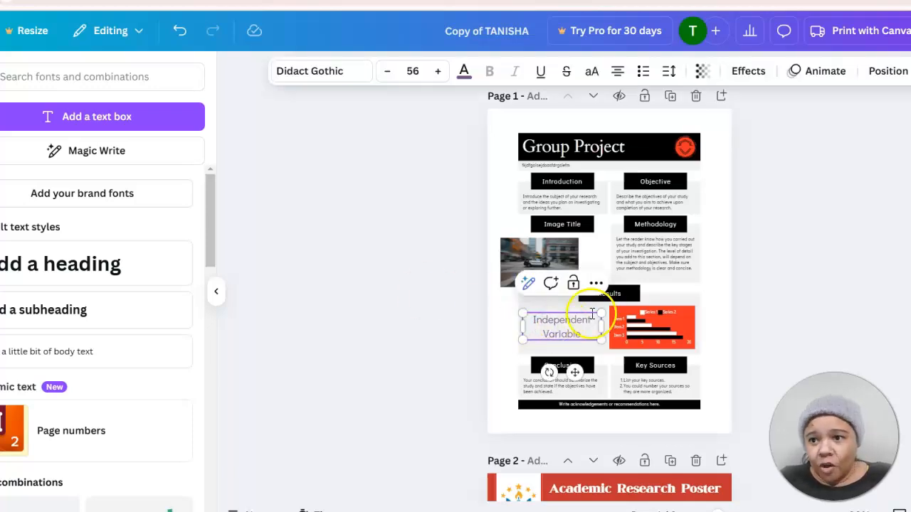
click(432, 236)
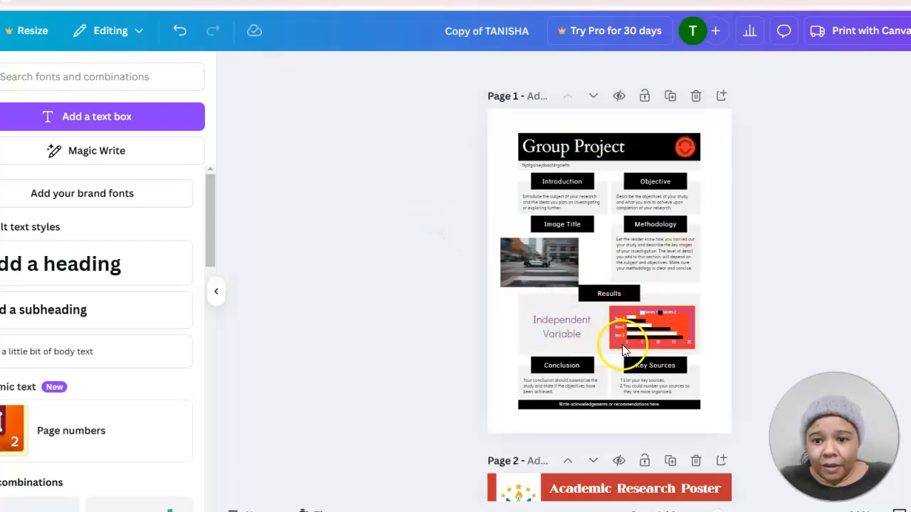
Move the police car photo over the Results label and send it backward until it sits behind the label
drag(527, 266, 587, 293)
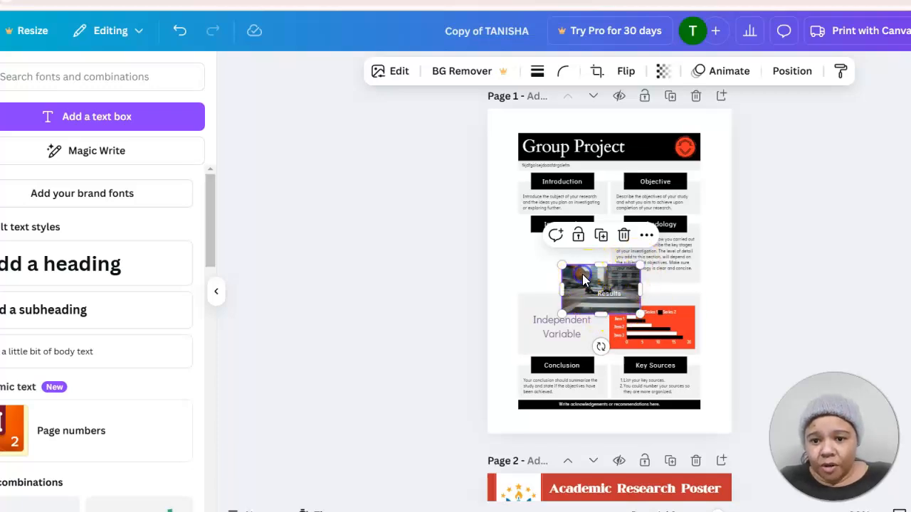
click(790, 71)
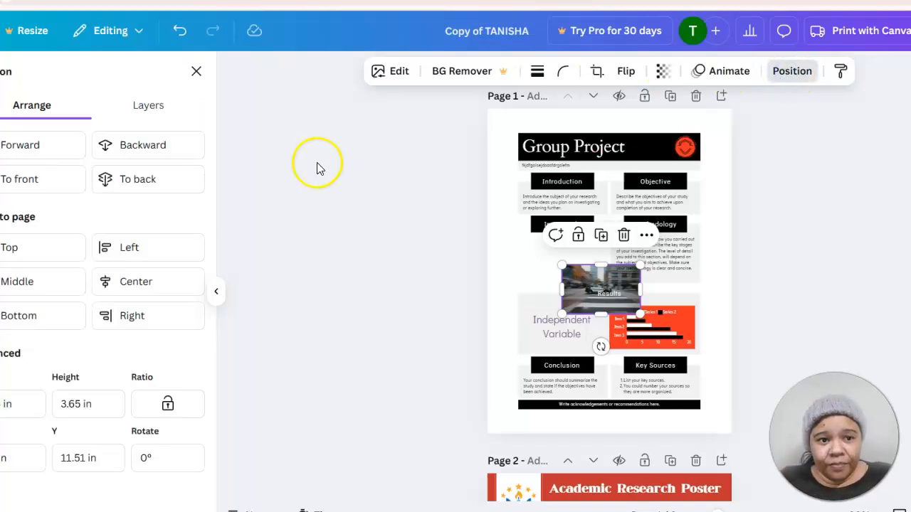
click(163, 146)
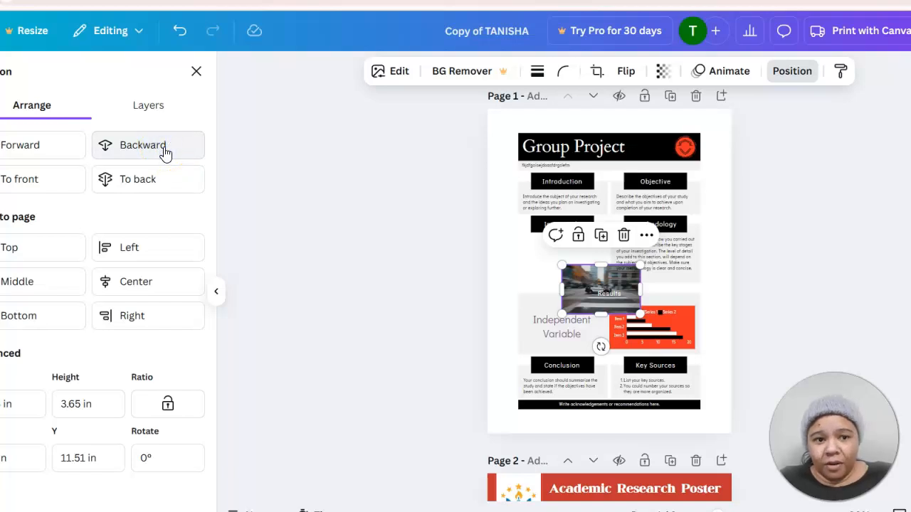
click(164, 148)
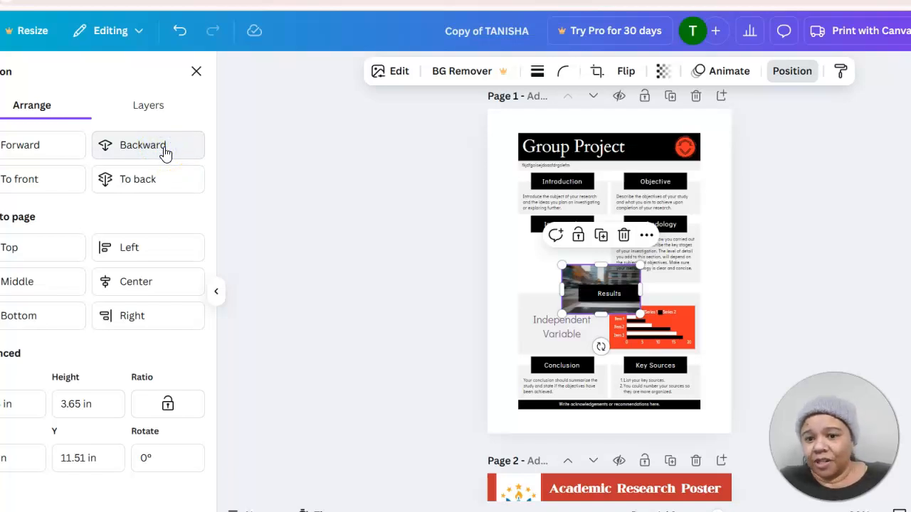
Bring the police car photo forward to the top layer and place it beneath the Image Title label
click(25, 150)
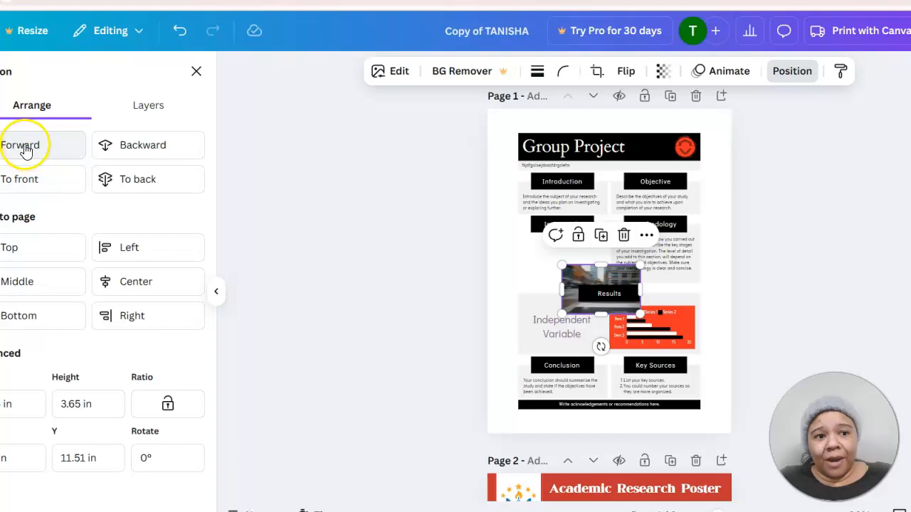
click(25, 148)
click(26, 148)
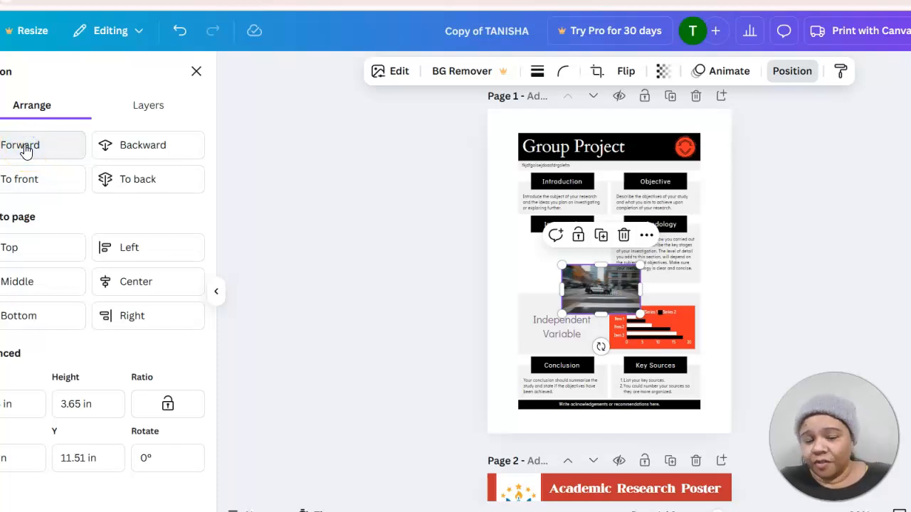
drag(582, 272, 531, 248)
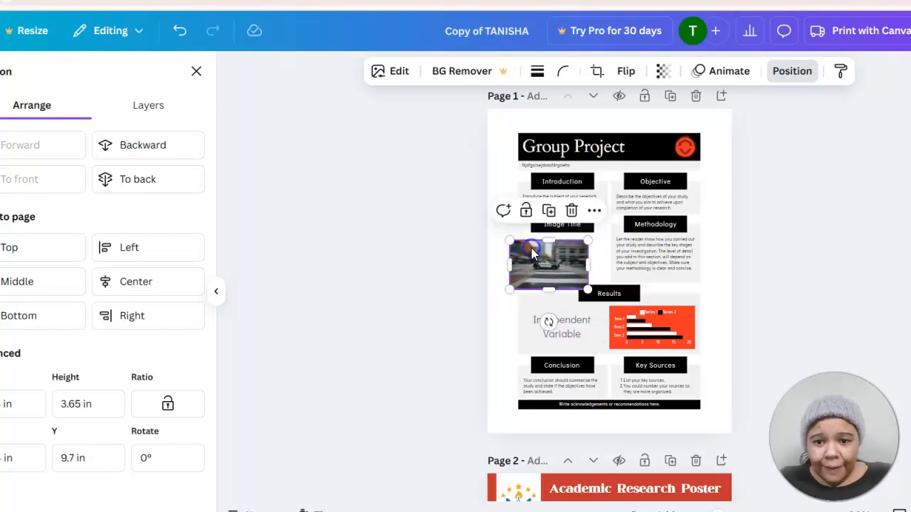
click(421, 230)
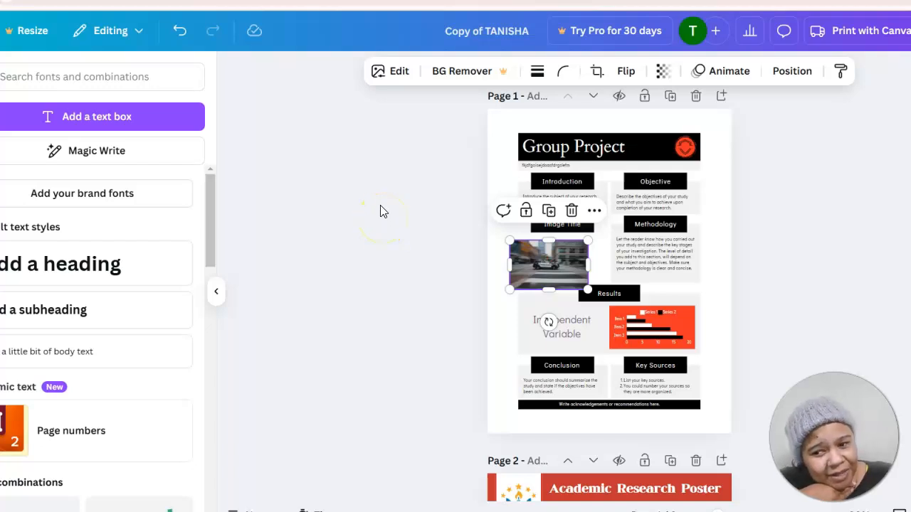
click(369, 186)
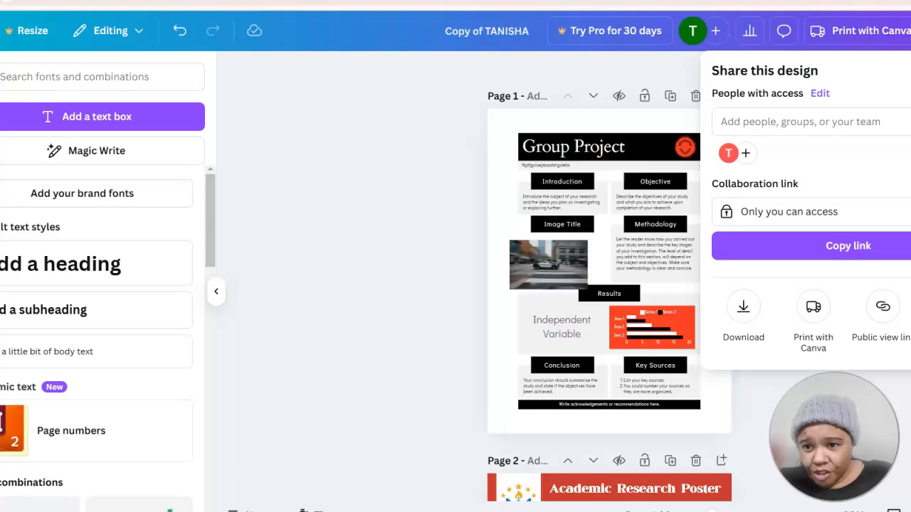
Set the design's collaboration link to "Anyone with the link" with "Can edit" permission
click(813, 124)
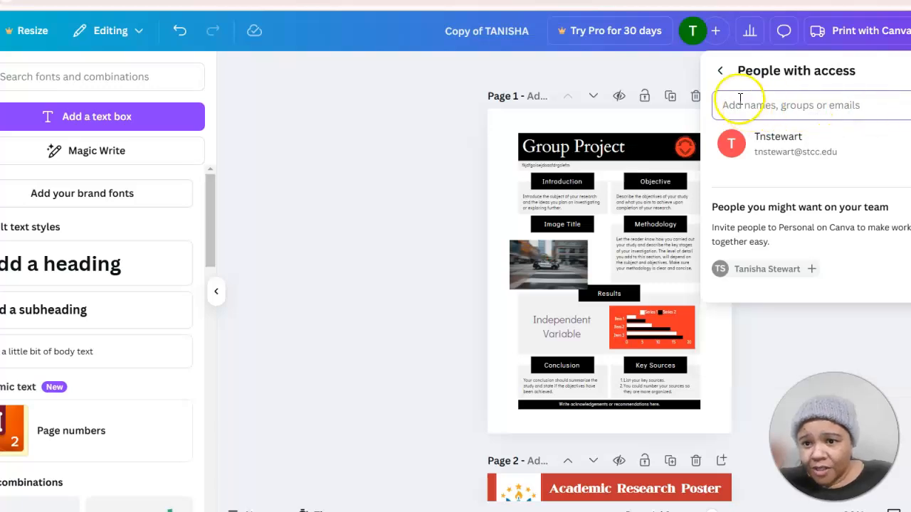
click(719, 70)
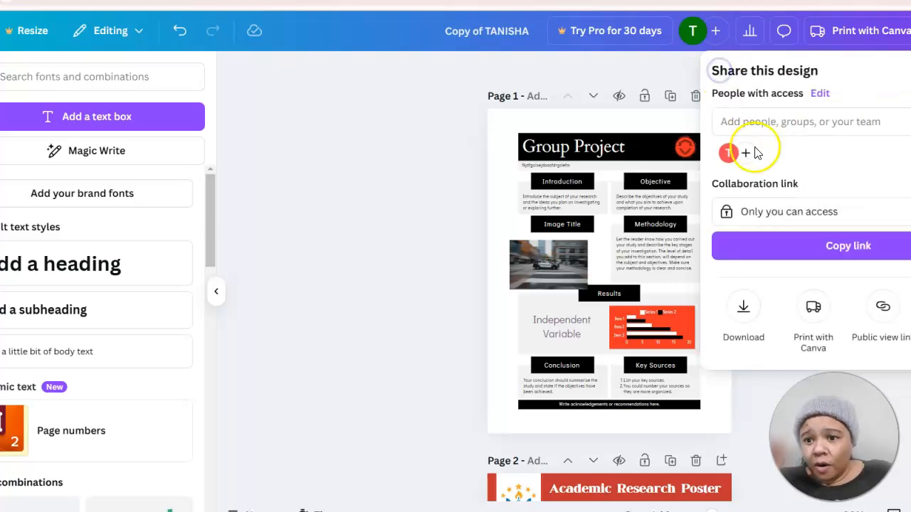
click(792, 212)
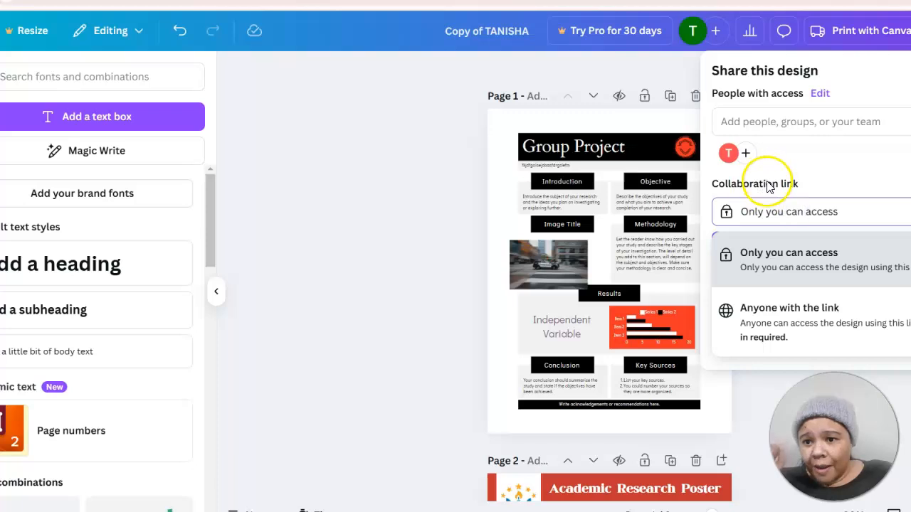
click(786, 319)
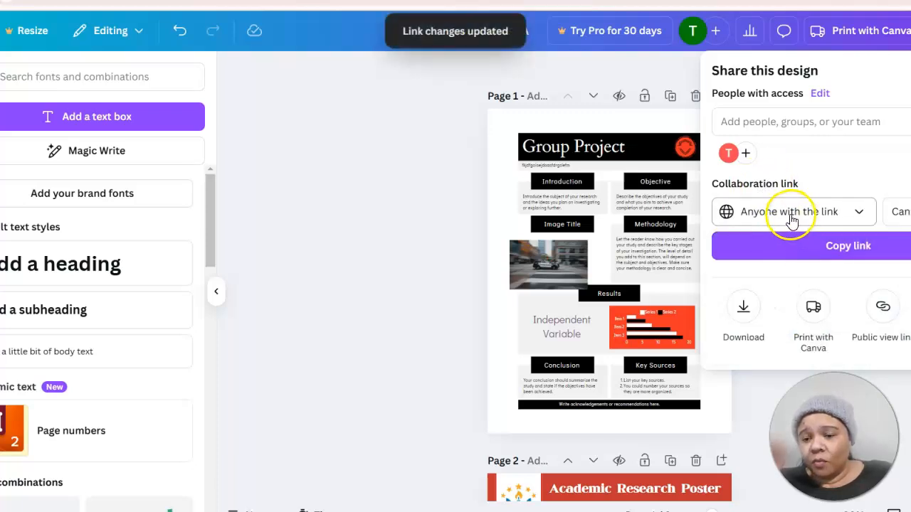
click(898, 211)
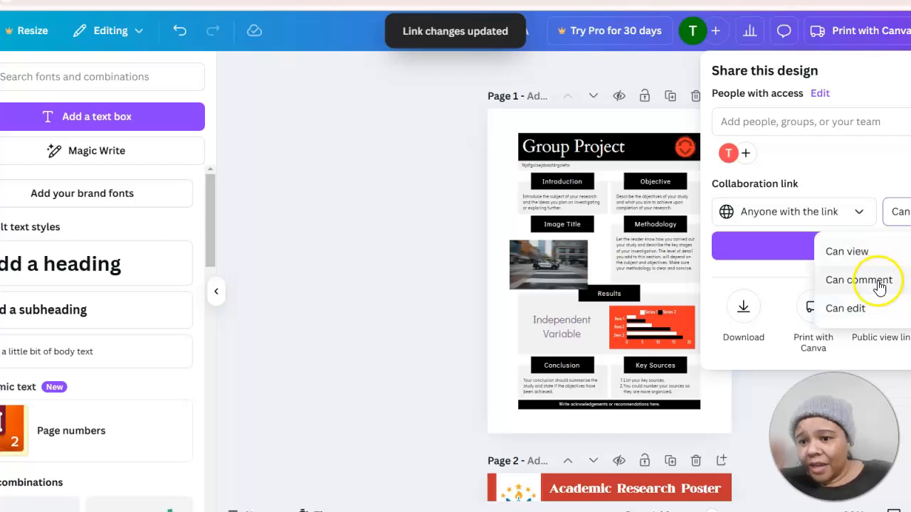
click(858, 306)
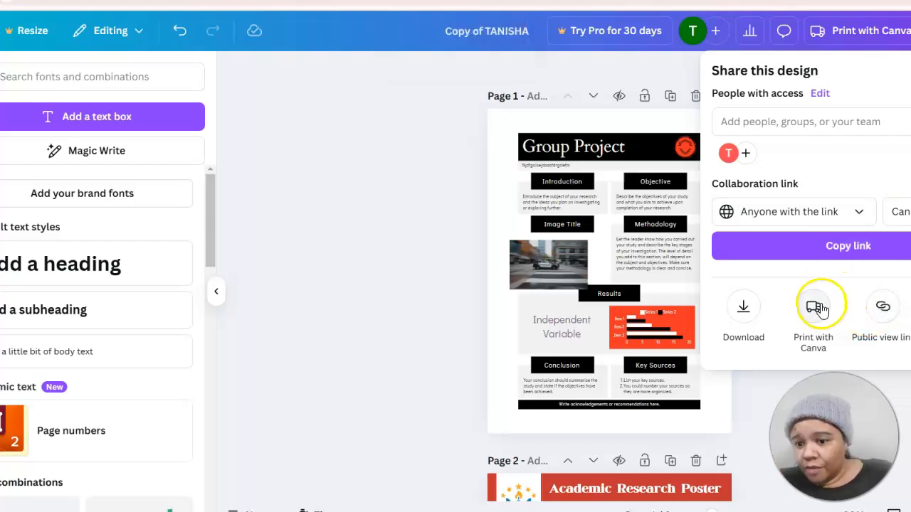
Try to copy the design's collaboration link, returning from the watermark removal offer to the sharing options
click(812, 246)
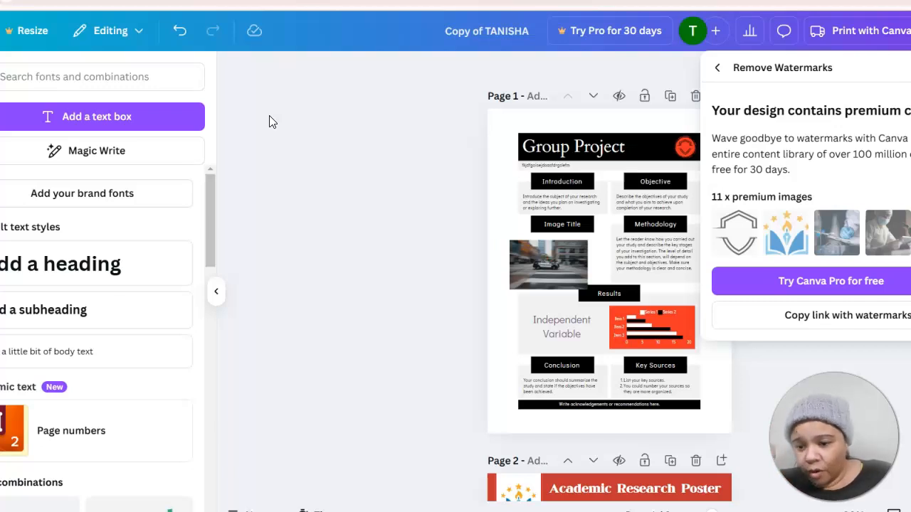
click(715, 71)
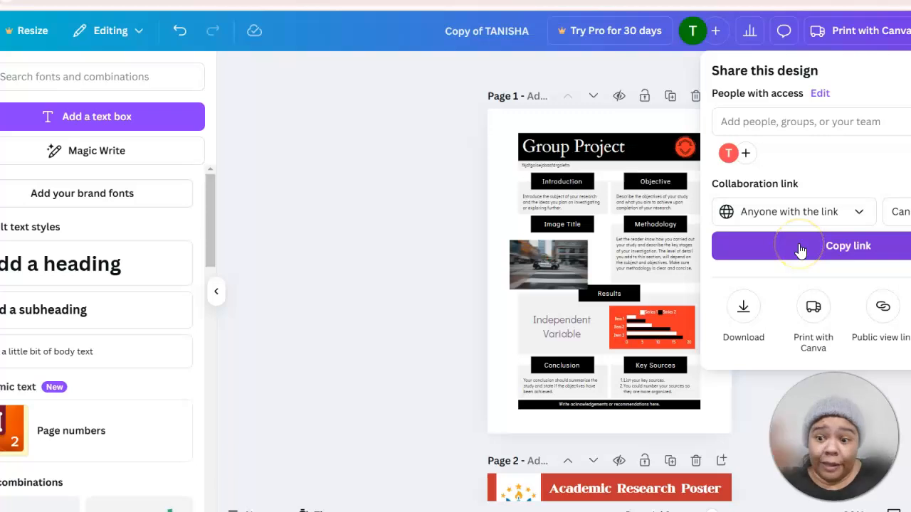
click(778, 250)
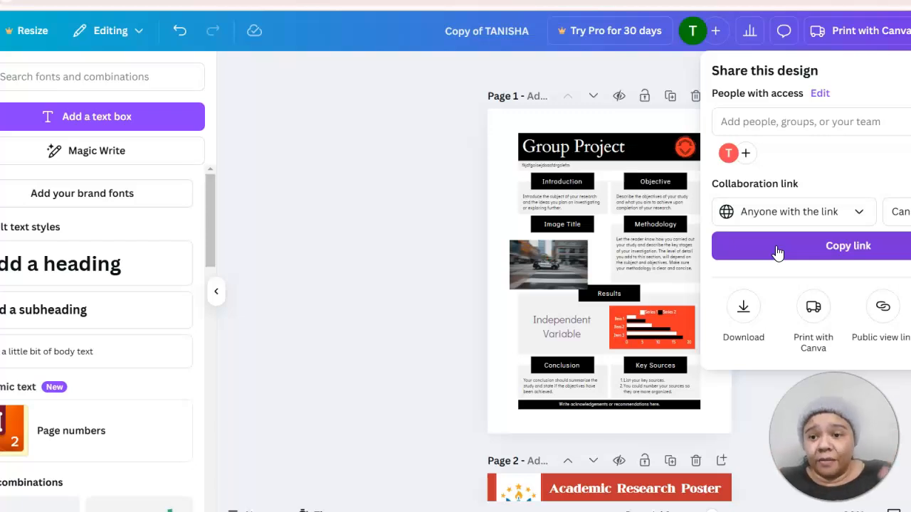
Open the design's download settings, try the JPG file type and set the file type to PDF Standard
click(744, 307)
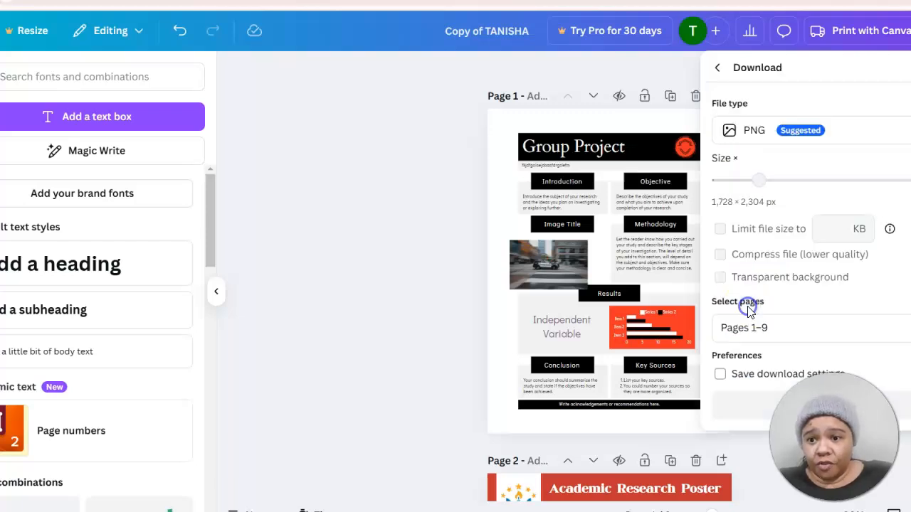
click(761, 135)
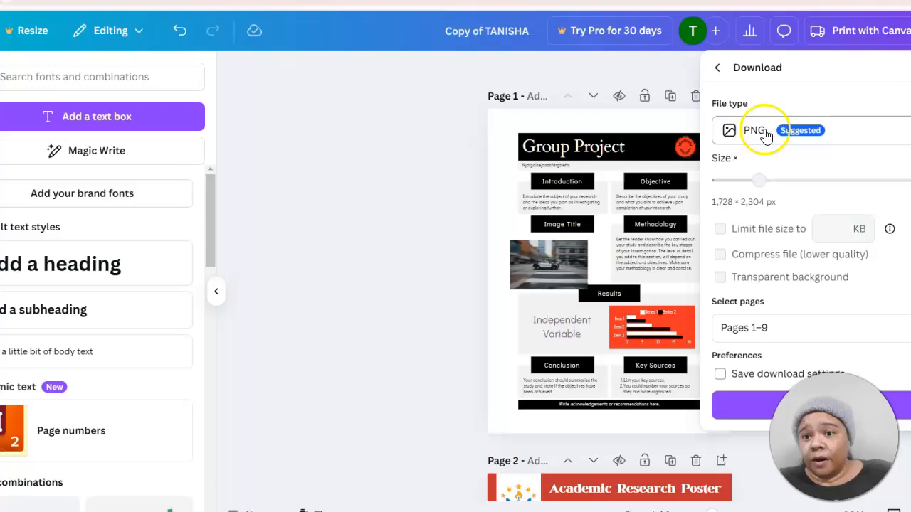
click(760, 134)
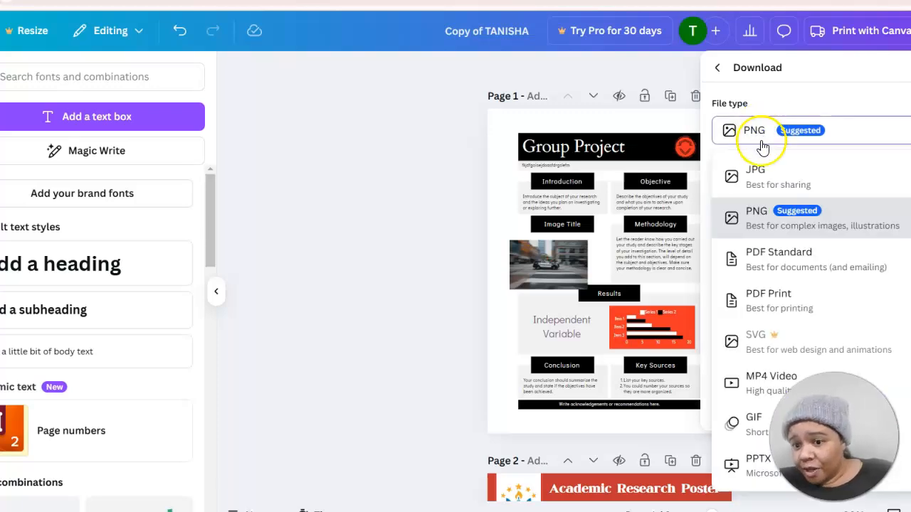
click(760, 176)
click(768, 136)
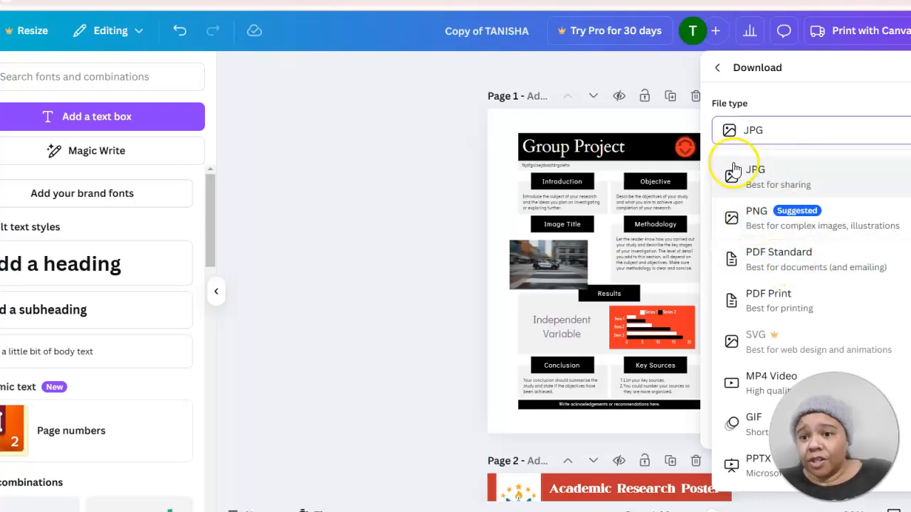
click(761, 262)
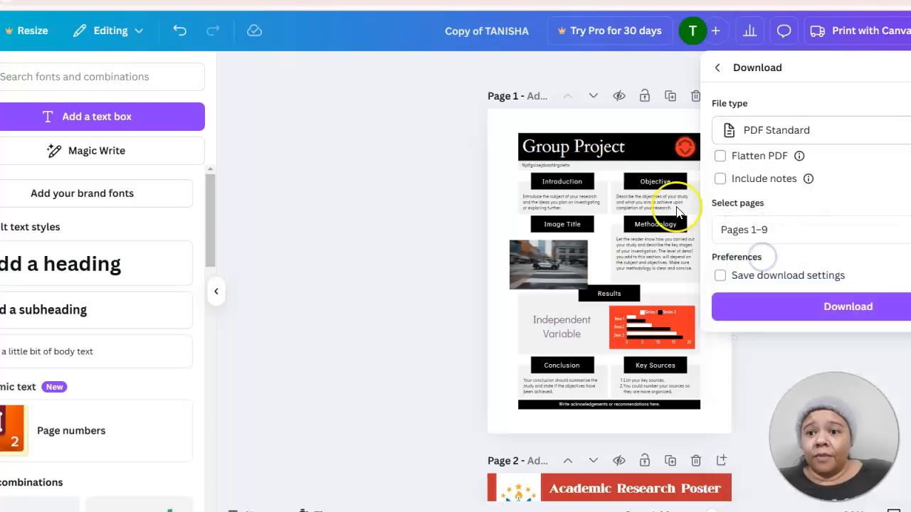
Clear the selection of all nine pages in the download settings, leaving page 1 unselected too
click(796, 235)
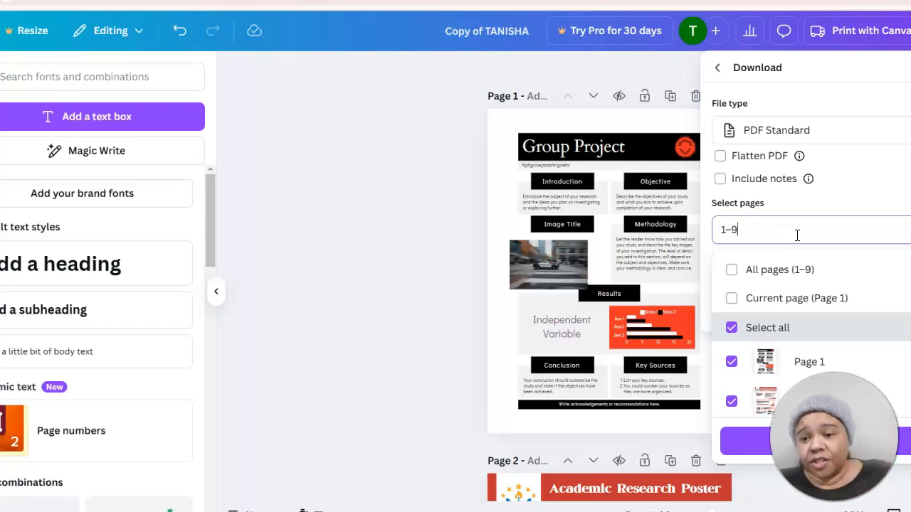
click(731, 329)
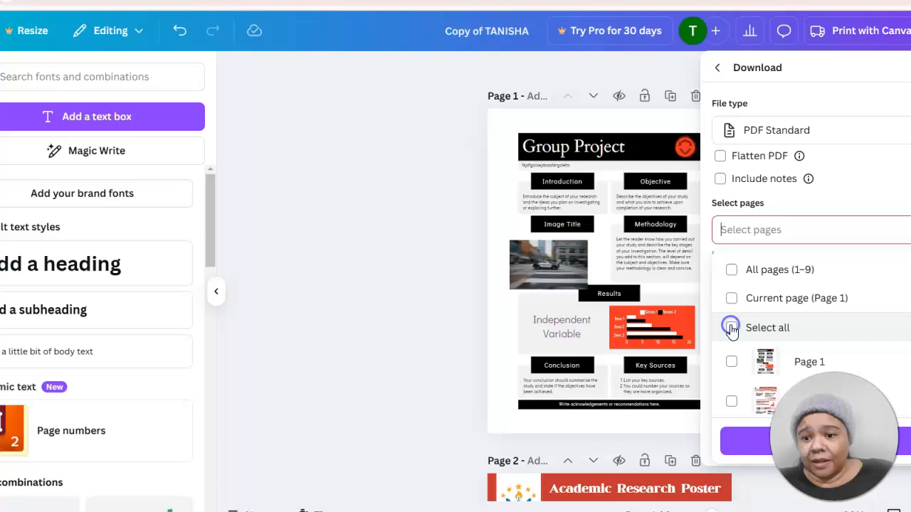
click(730, 363)
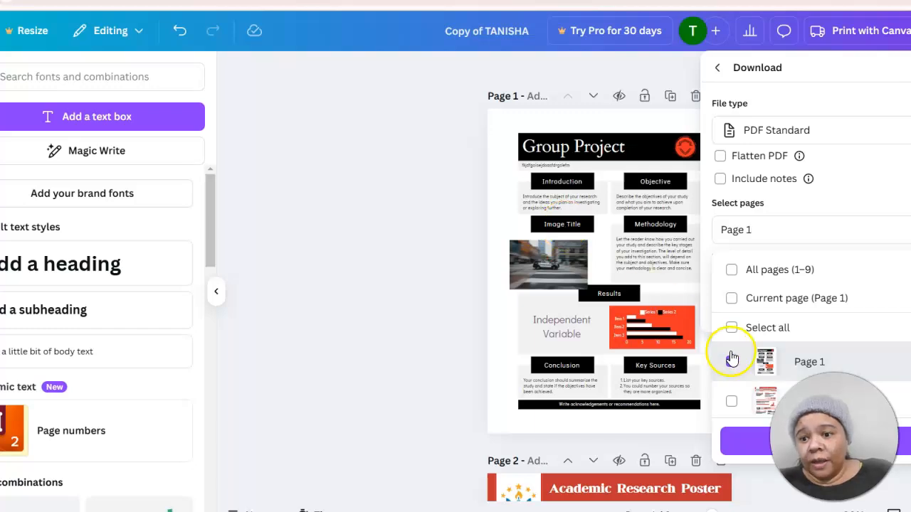
click(731, 361)
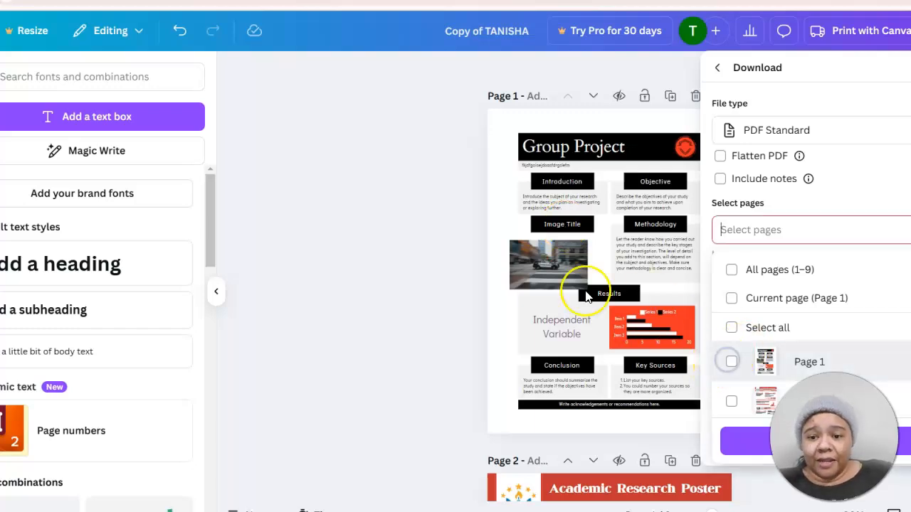
Select only page 6 for the download and confirm the page selection
scroll(745, 325, down, 1)
scroll(811, 327, down, 4)
scroll(812, 328, up, 2)
scroll(811, 327, down, 3)
scroll(730, 347, up, 1)
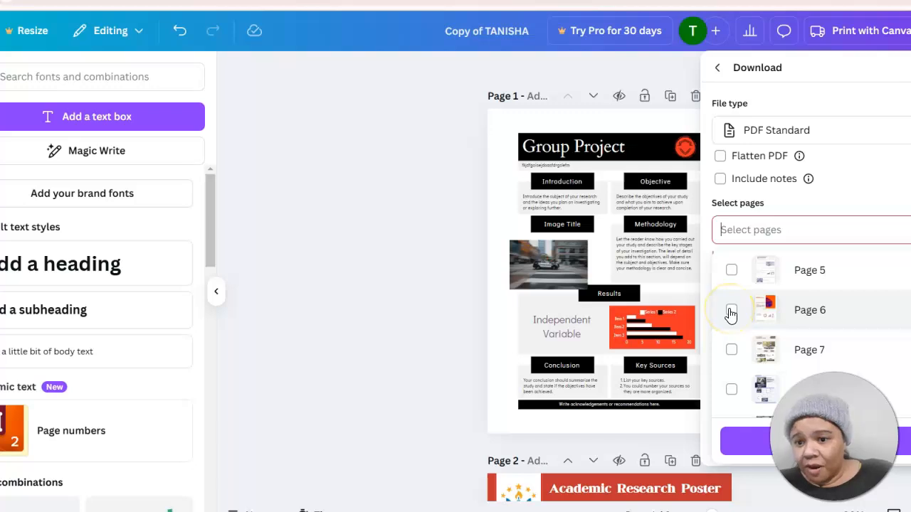
click(729, 311)
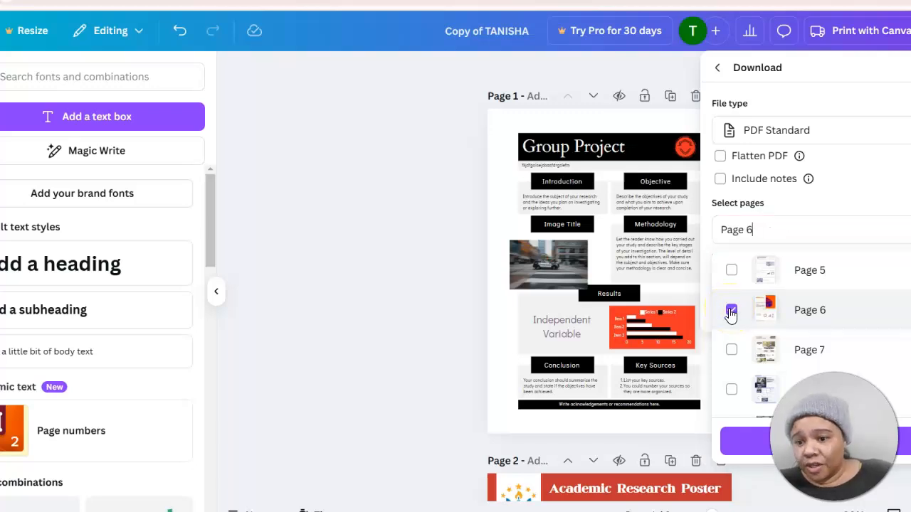
scroll(730, 314, down, 1)
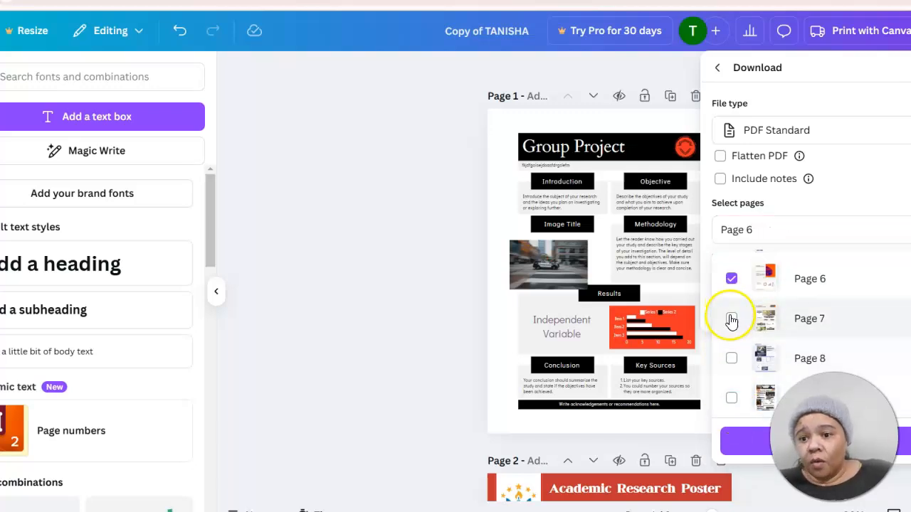
click(752, 446)
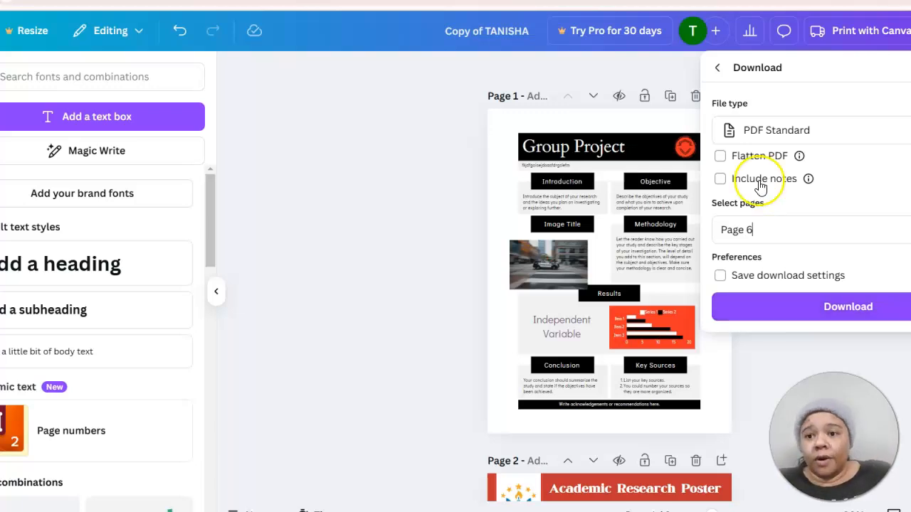
Set the download file type to PNG and confirm page 6 as the page to export
right_click(733, 130)
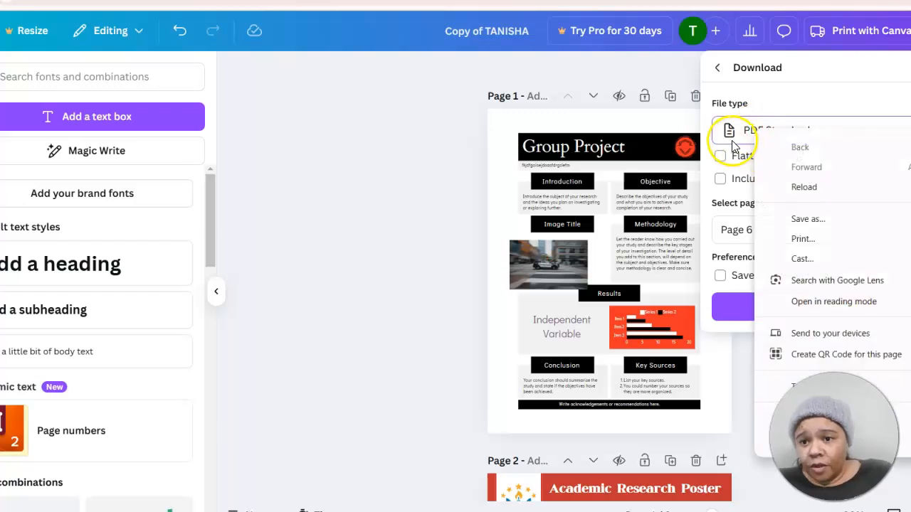
click(733, 142)
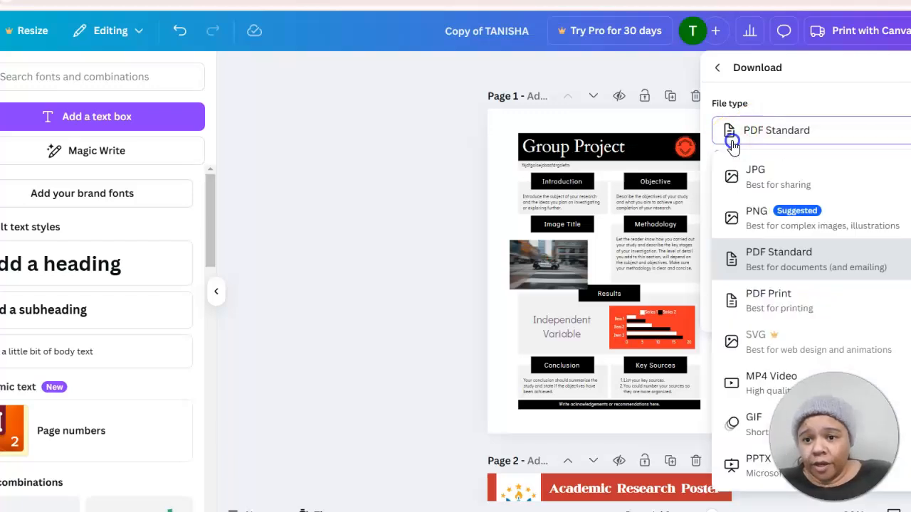
click(760, 220)
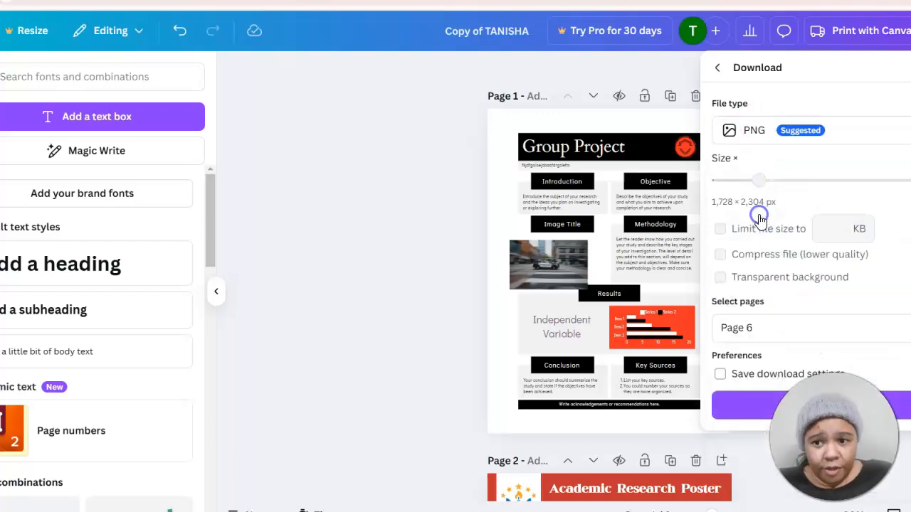
click(780, 321)
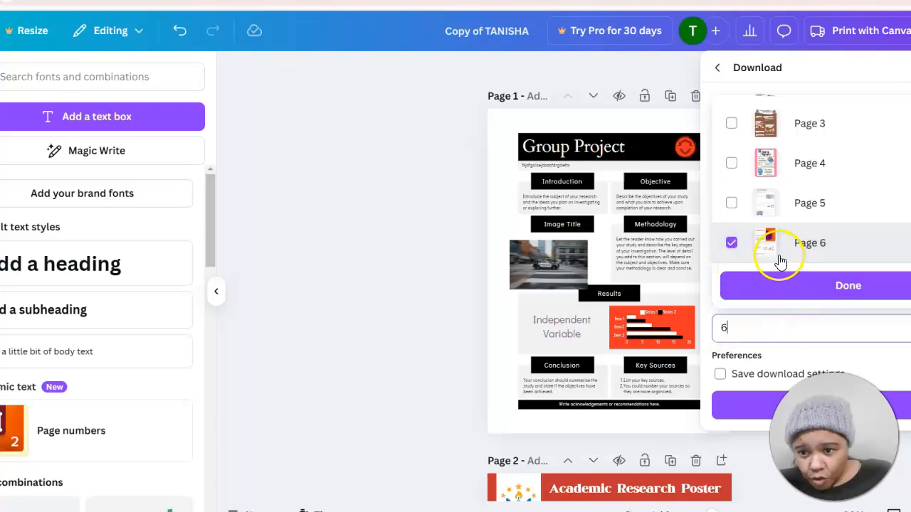
click(789, 284)
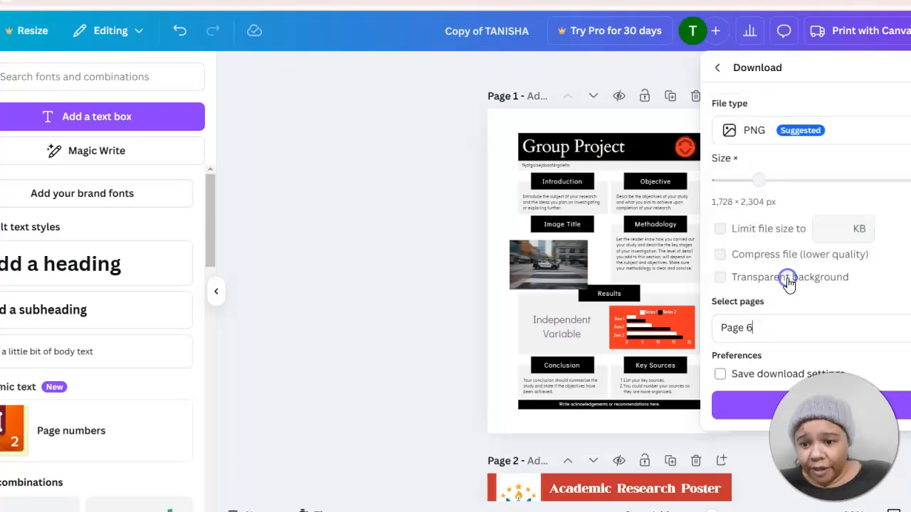
click(769, 412)
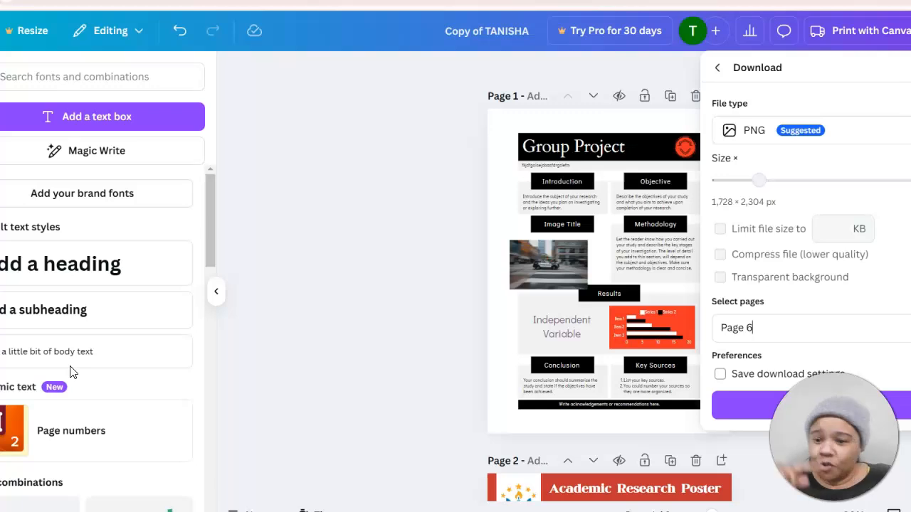
click(49, 372)
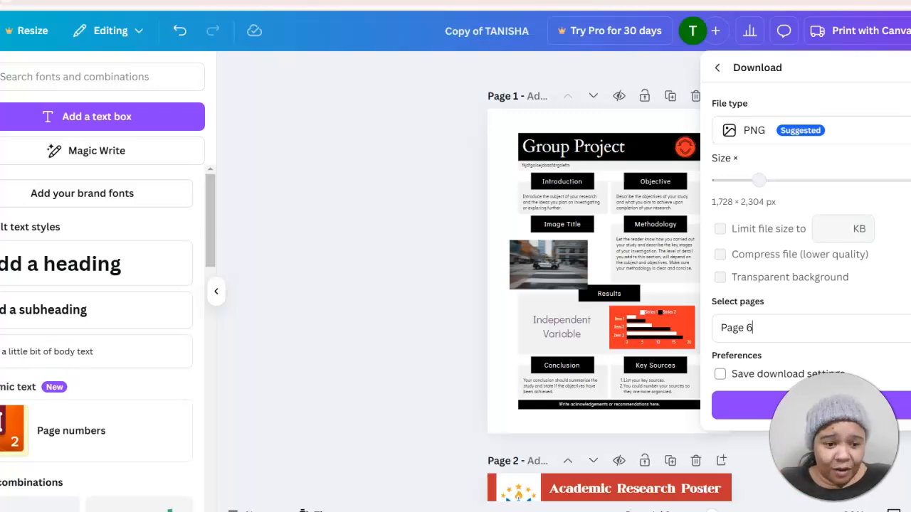